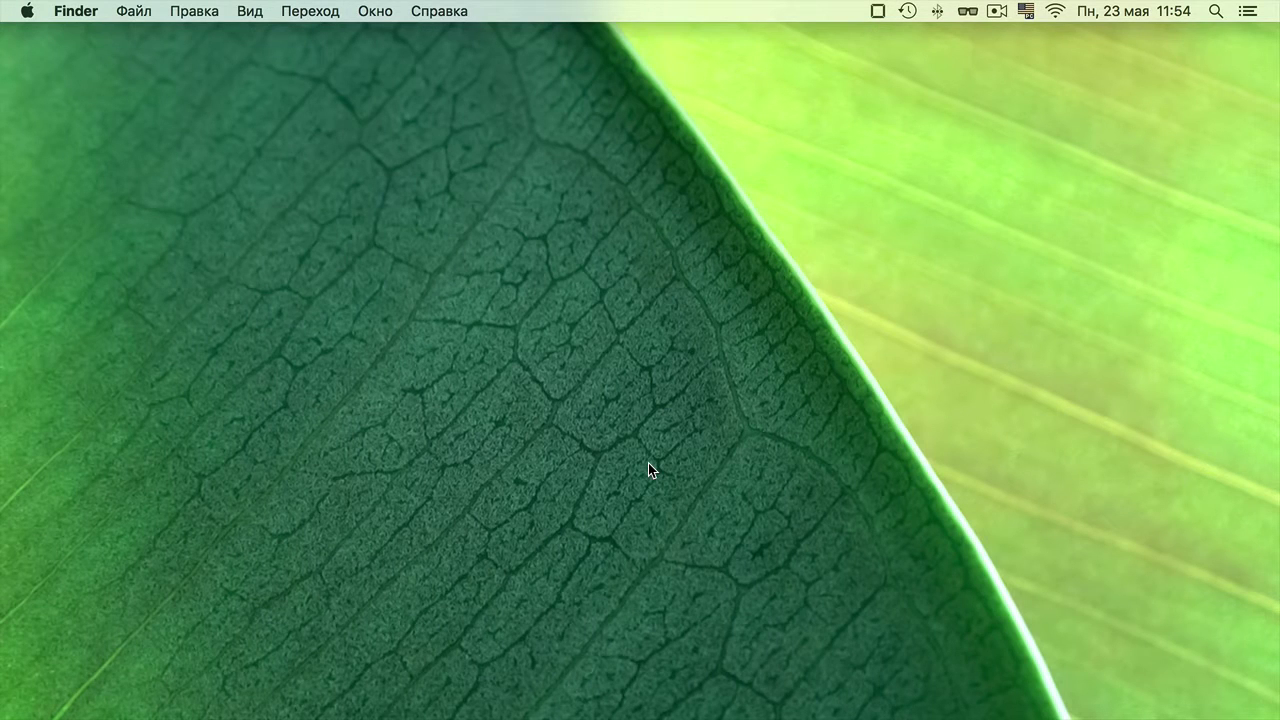
pyautogui.hotkey('ctrl', 'space')
pyautogui.hotkey('ctrl', 'space')
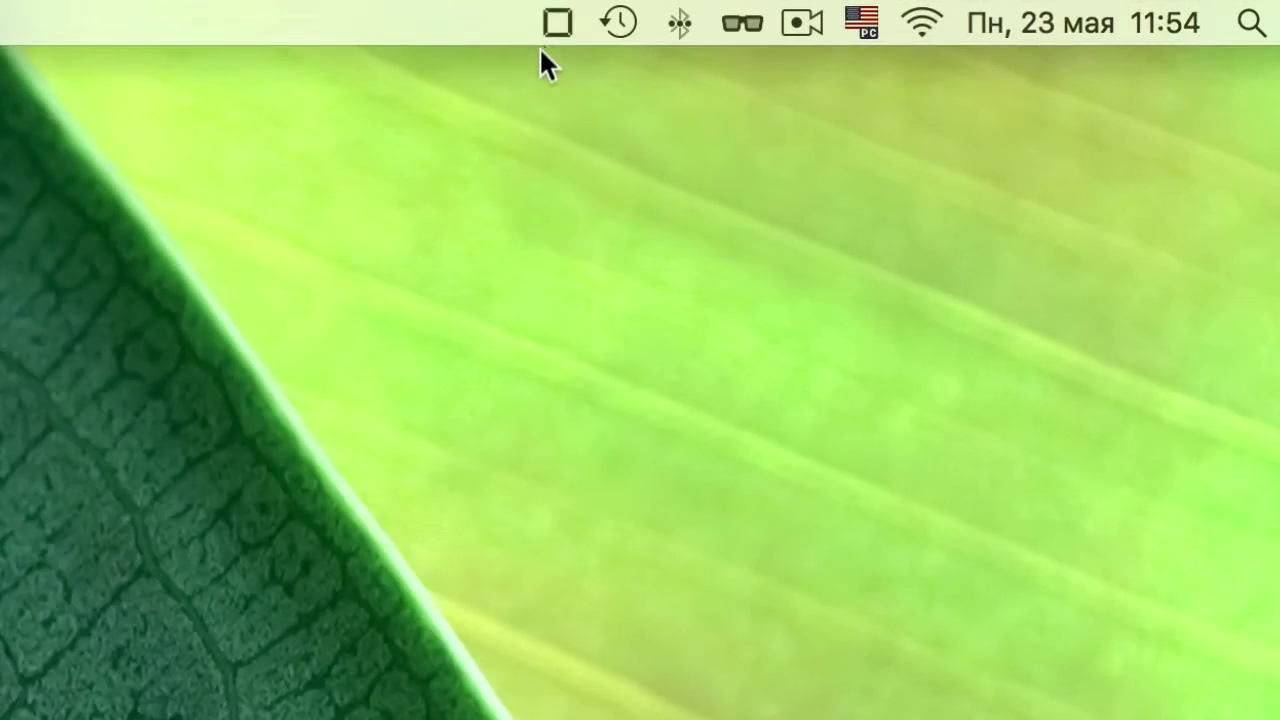
# Open the Karabiner preferences and search the key-change settings for "control".
pyautogui.click(877, 11)
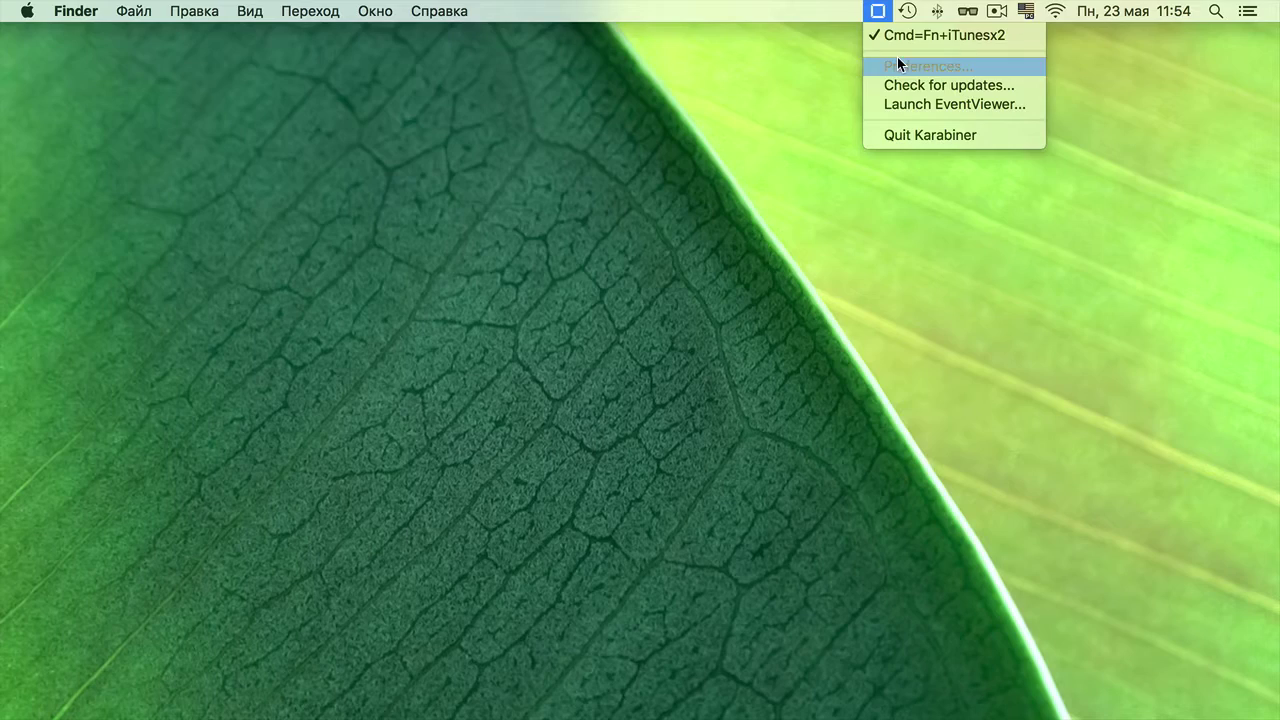
pyautogui.click(590, 136)
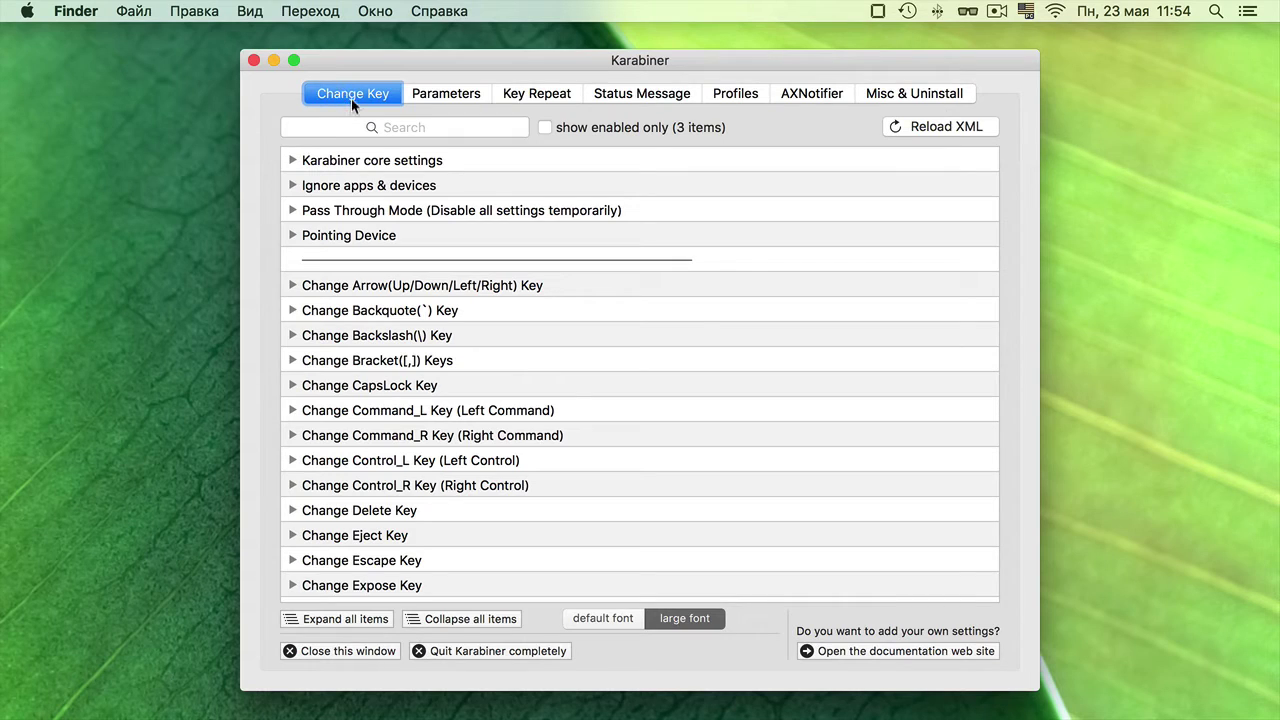
pyautogui.click(456, 128)
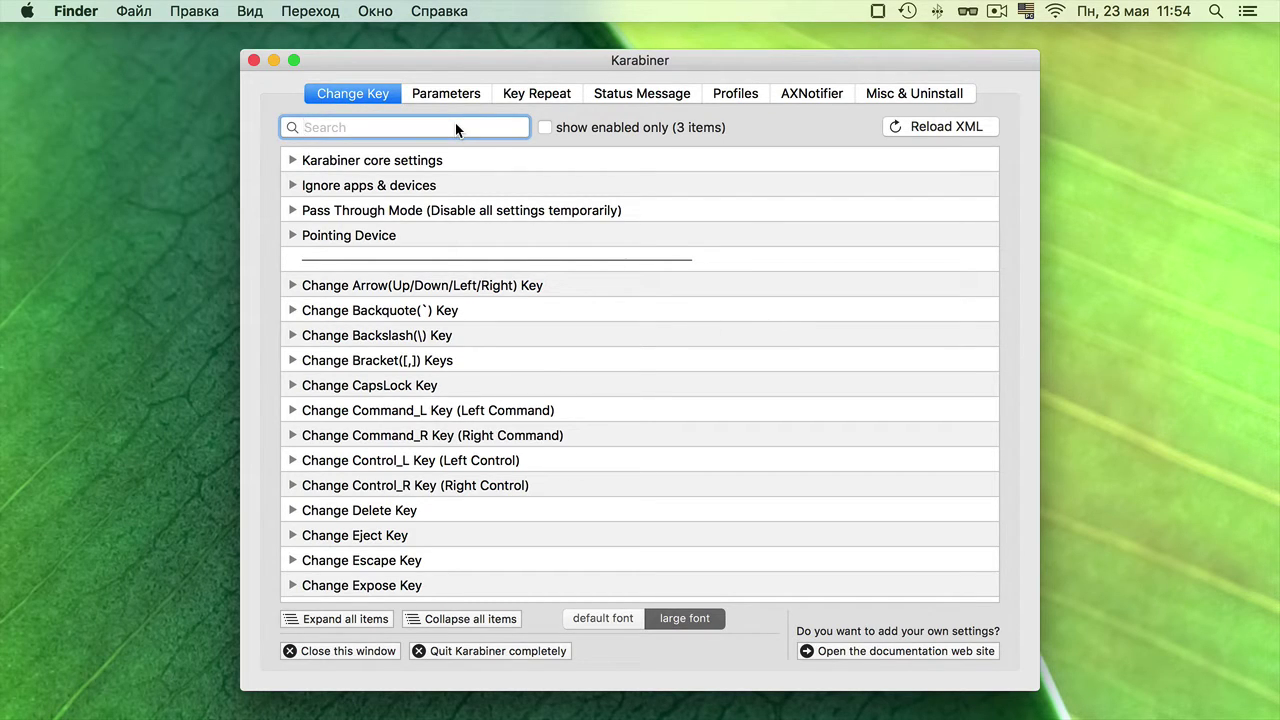
pyautogui.write('cont')
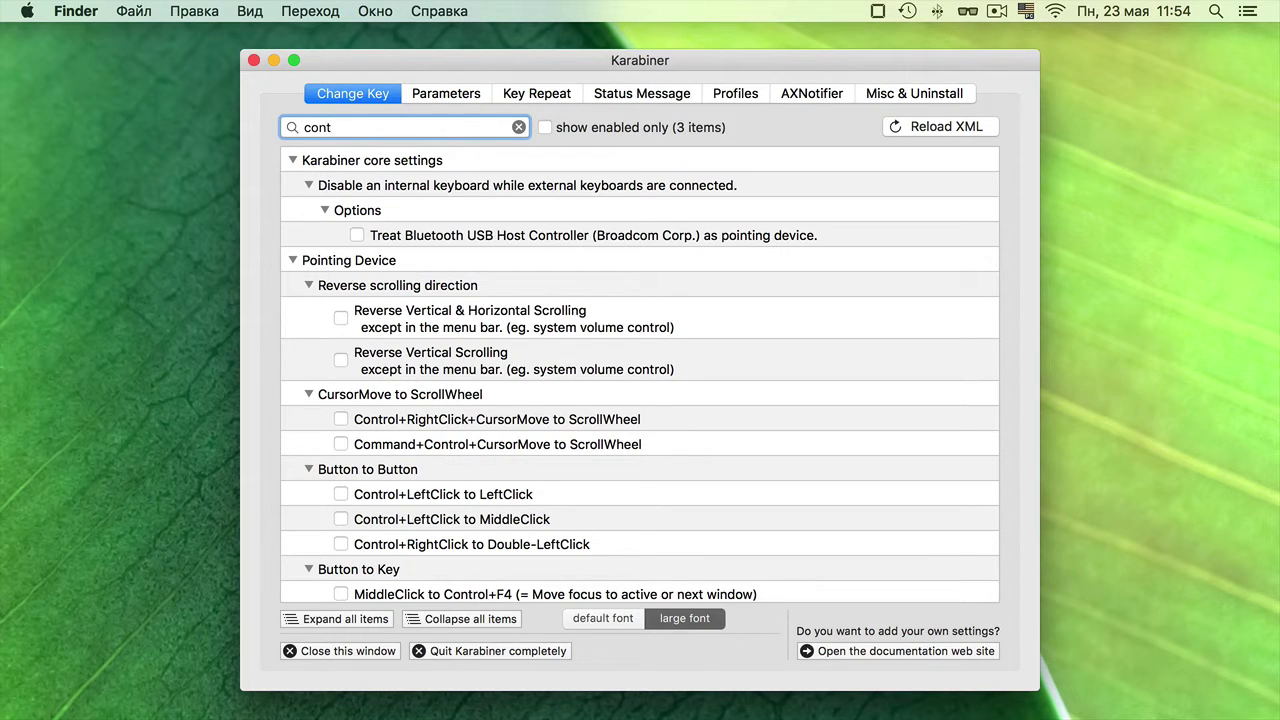
pyautogui.write('rol')
pyautogui.scroll(-3, 432, 444)
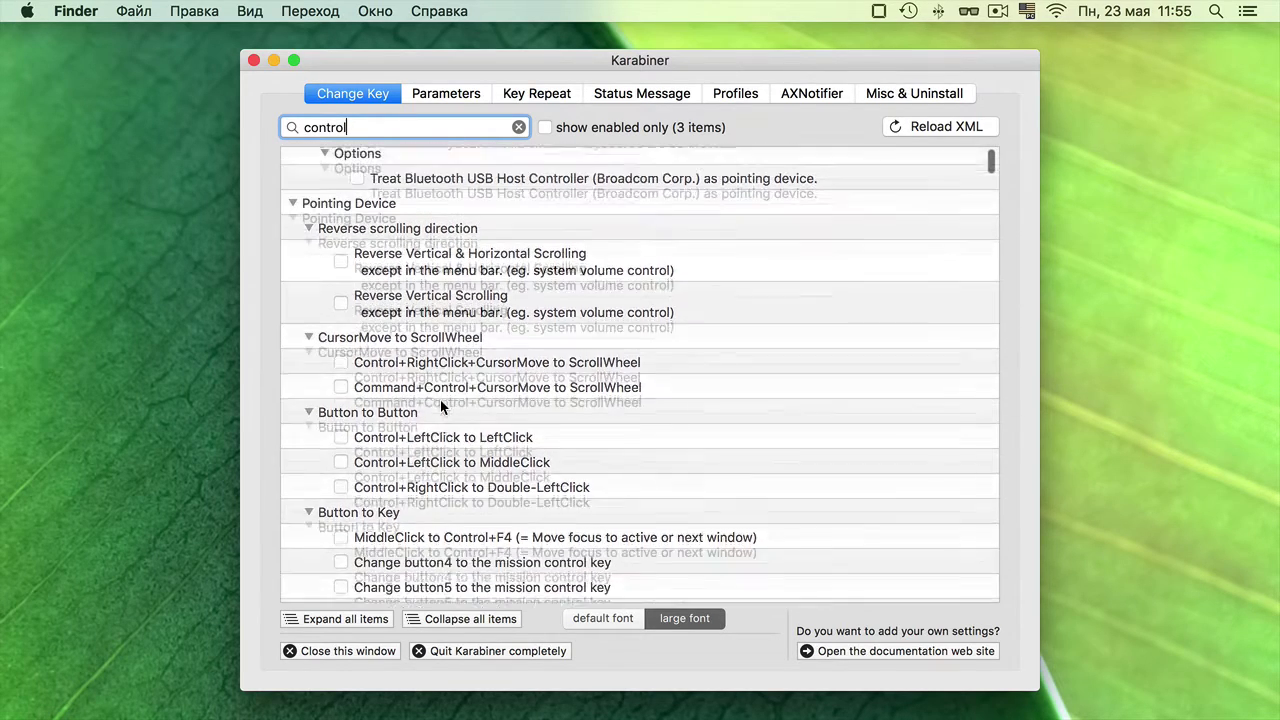
pyautogui.scroll(3, 440, 405)
pyautogui.click(519, 128)
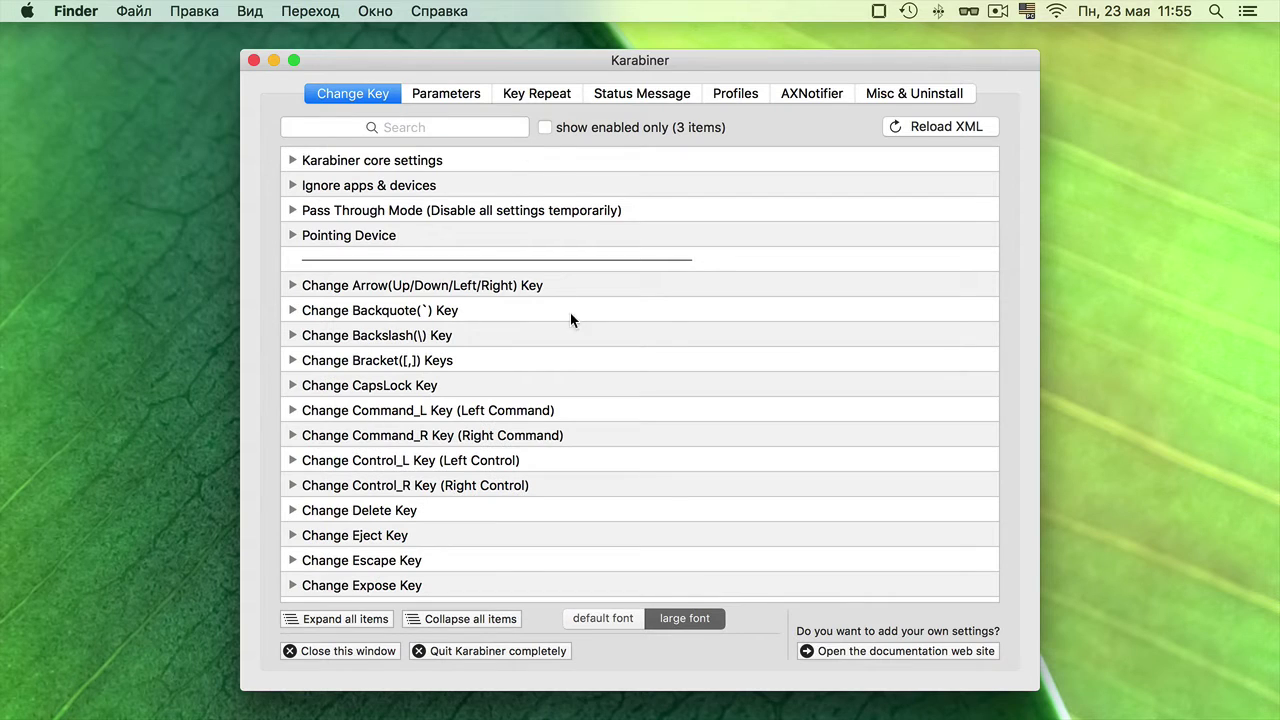
# Look inside the Pass Through Mode and Karabiner core settings groups, and review the list filtered to enabled key changes only.
pyautogui.click(294, 211)
pyautogui.click(294, 211)
pyautogui.click(294, 159)
pyautogui.click(294, 159)
pyautogui.scroll(-3, 710, 450)
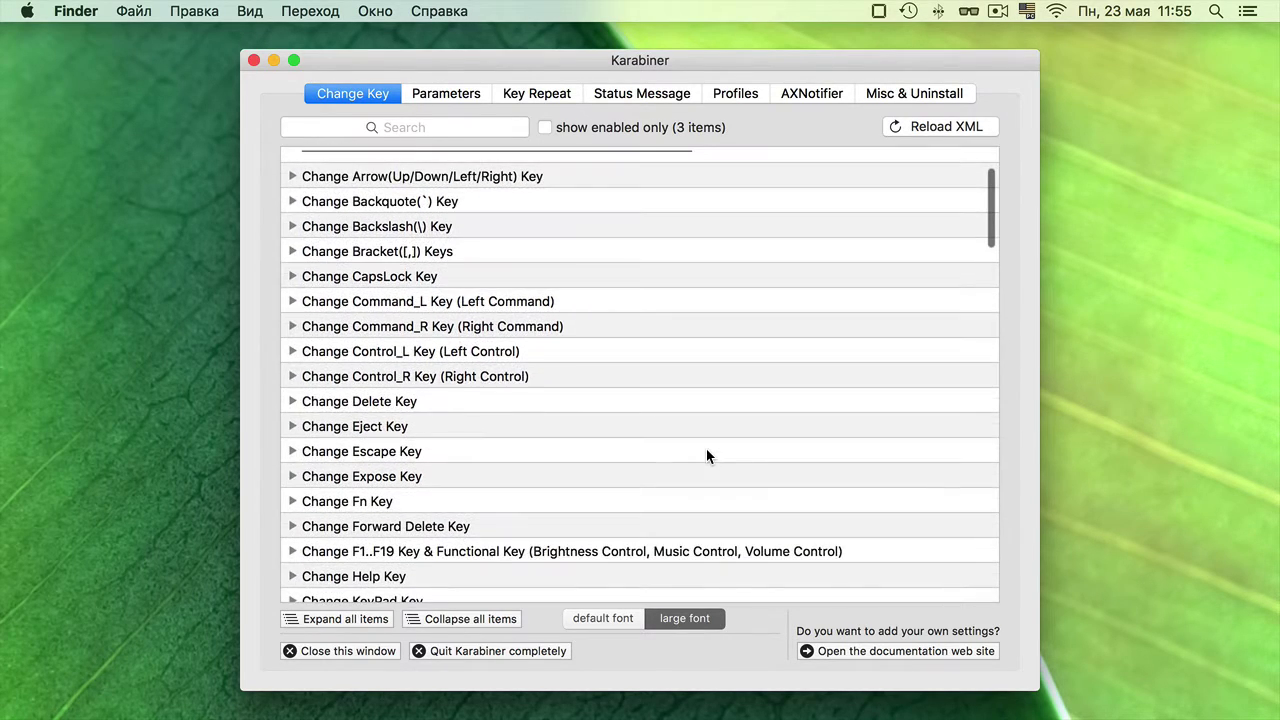
pyautogui.scroll(3, 706, 452)
pyautogui.click(545, 127)
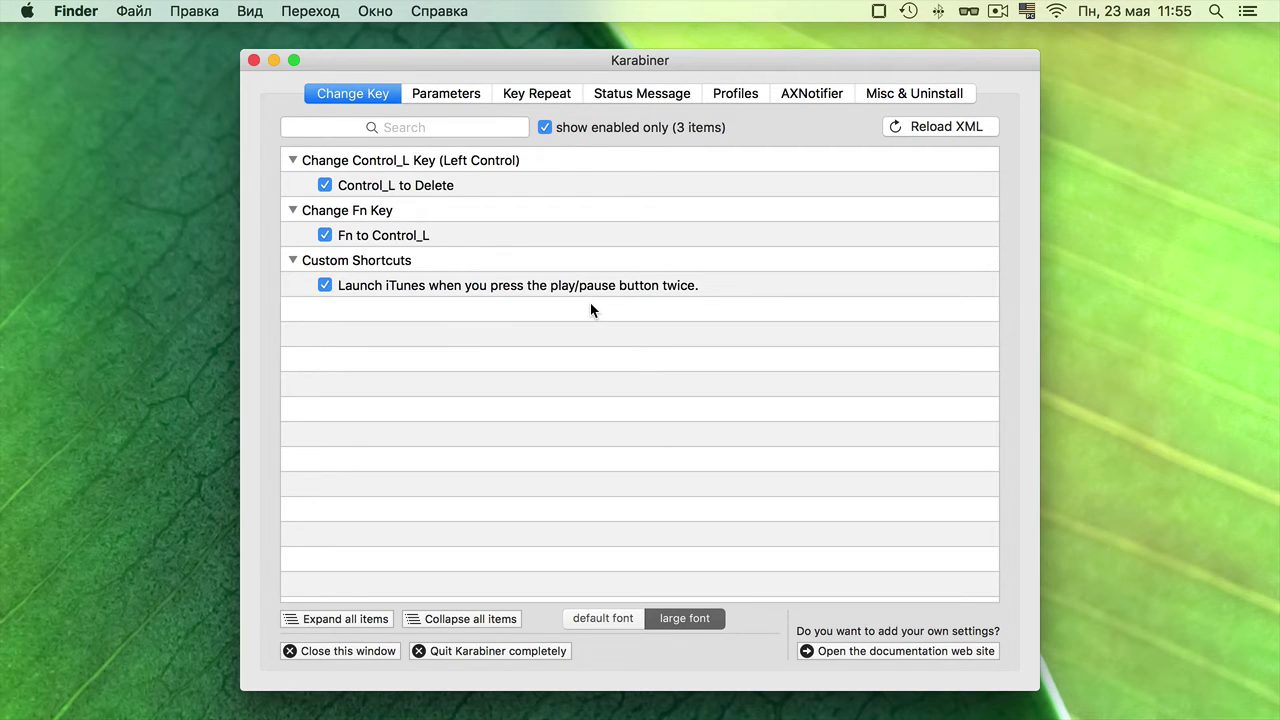
pyautogui.click(544, 127)
# Expand the Custom Shortcuts group in the key-change list to view its options.
pyautogui.scroll(-5, 495, 430)
pyautogui.scroll(-10, 495, 426)
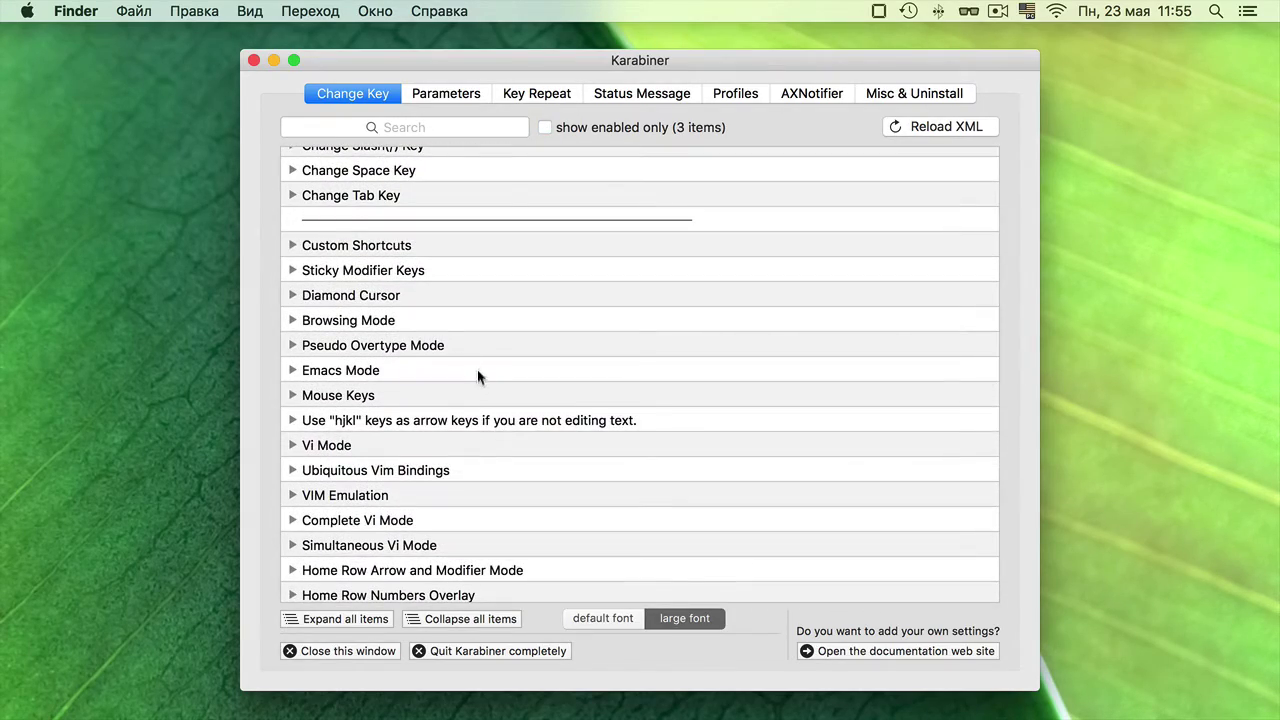
pyautogui.click(292, 245)
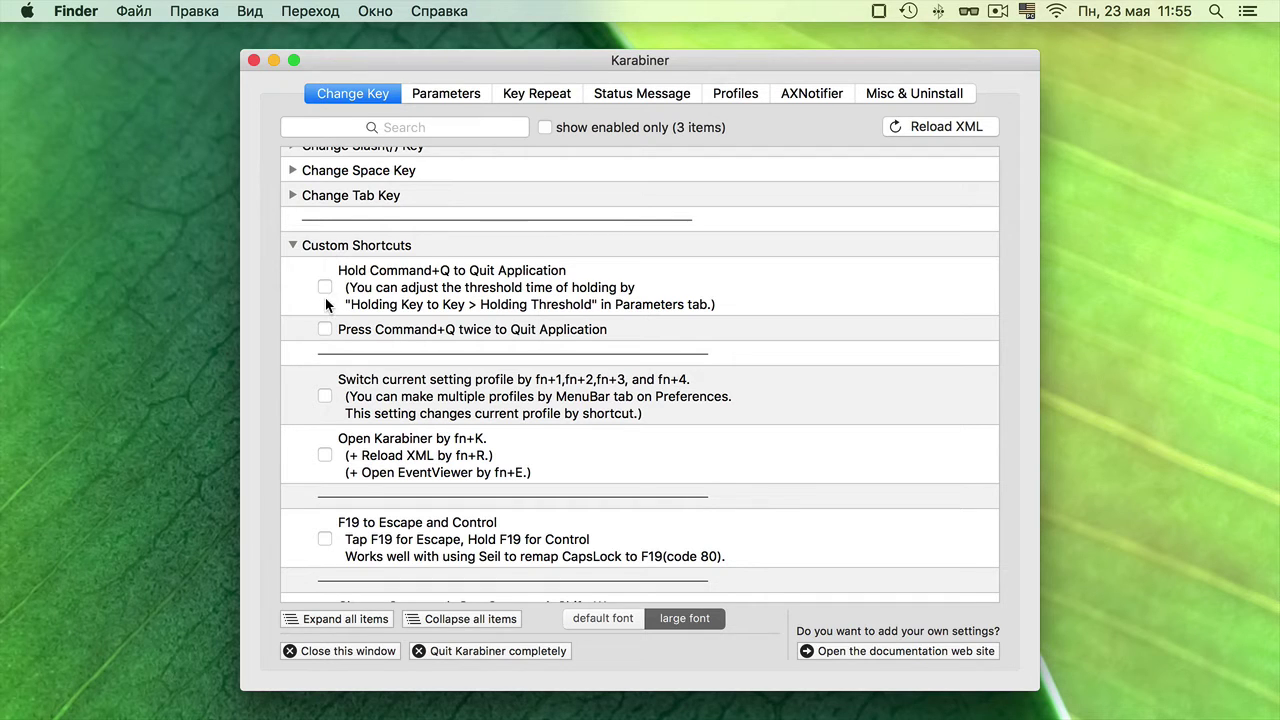
# Review the timing parameters from Core through Mouse Key, and view the key repeat settings.
pyautogui.click(433, 96)
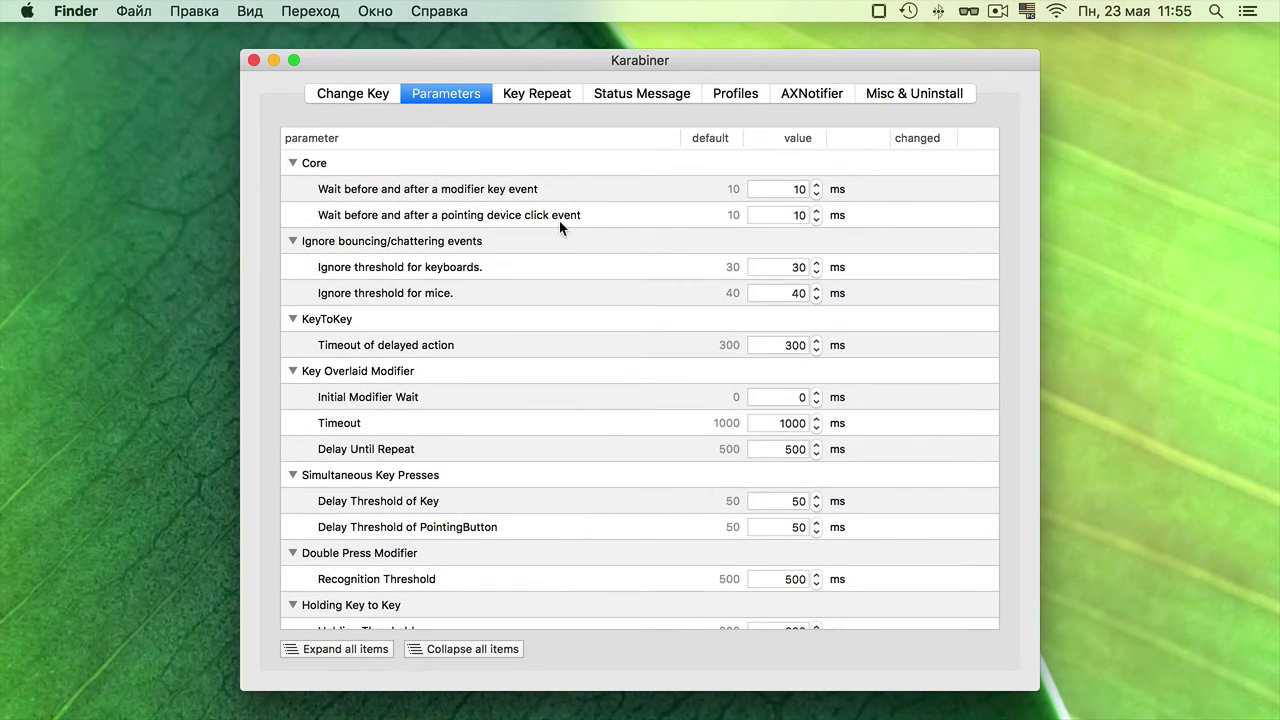
pyautogui.scroll(-5, 559, 240)
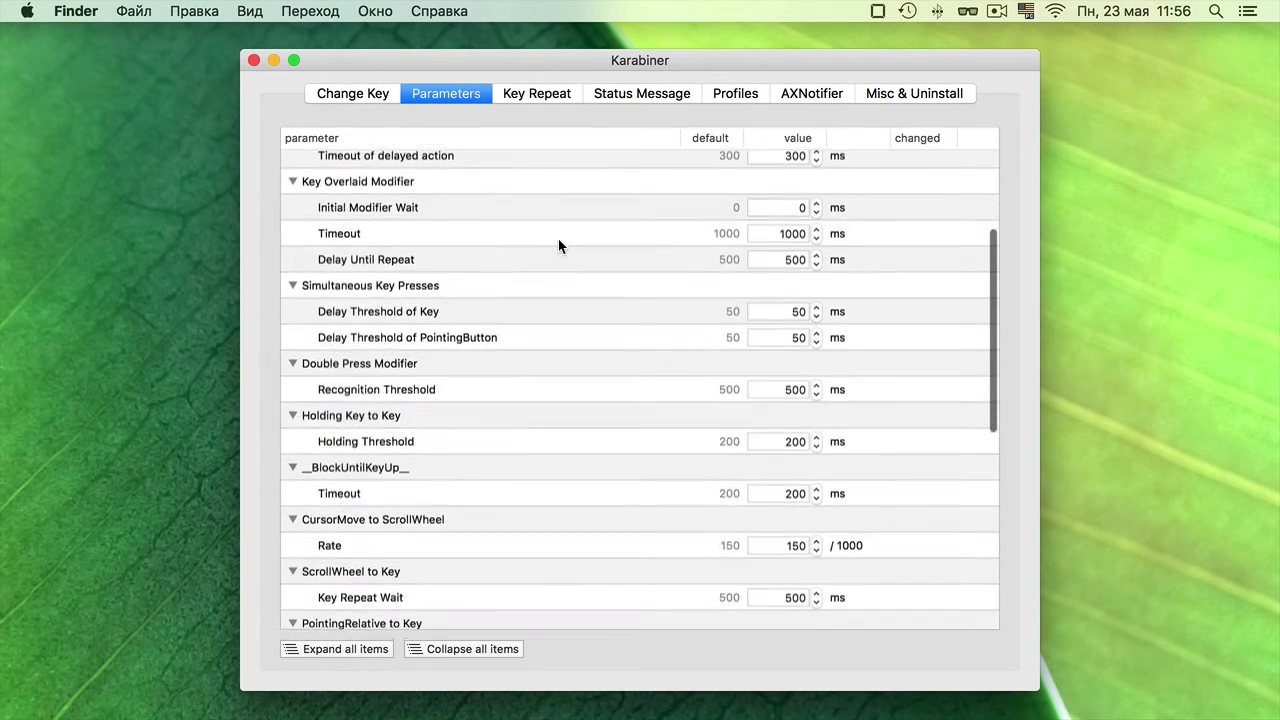
pyautogui.scroll(1, 558, 246)
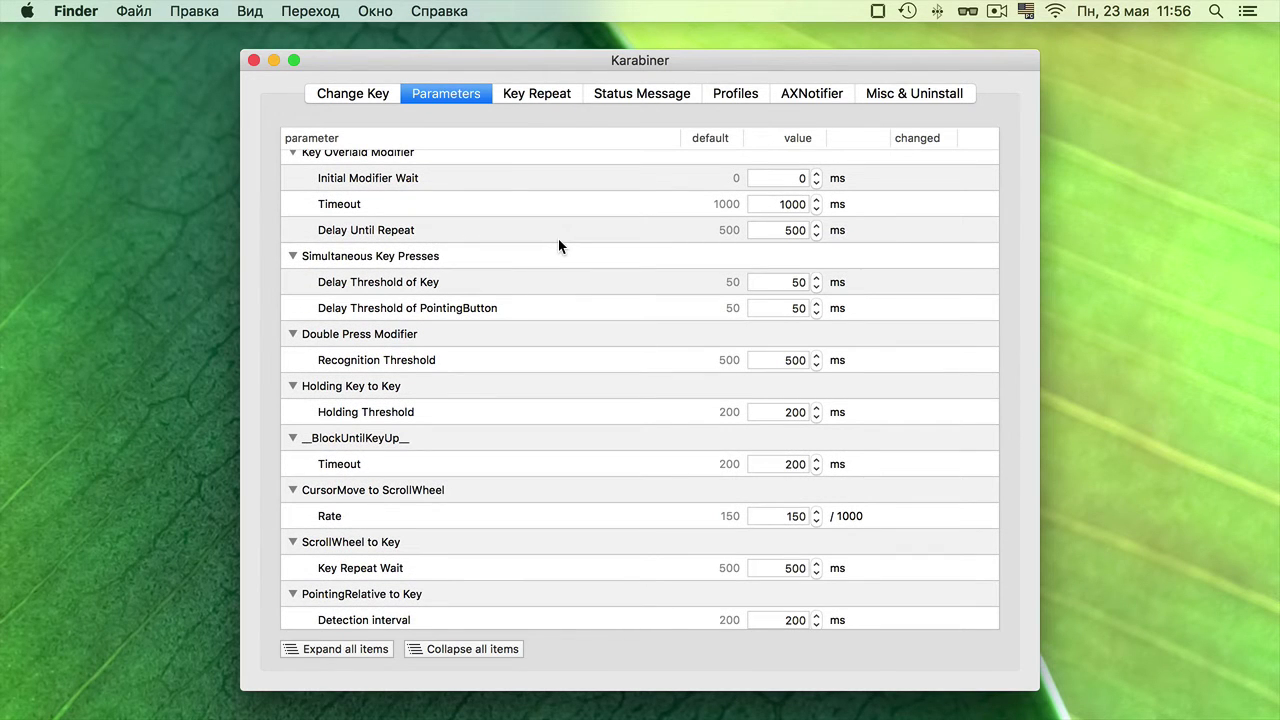
pyautogui.scroll(-1, 556, 280)
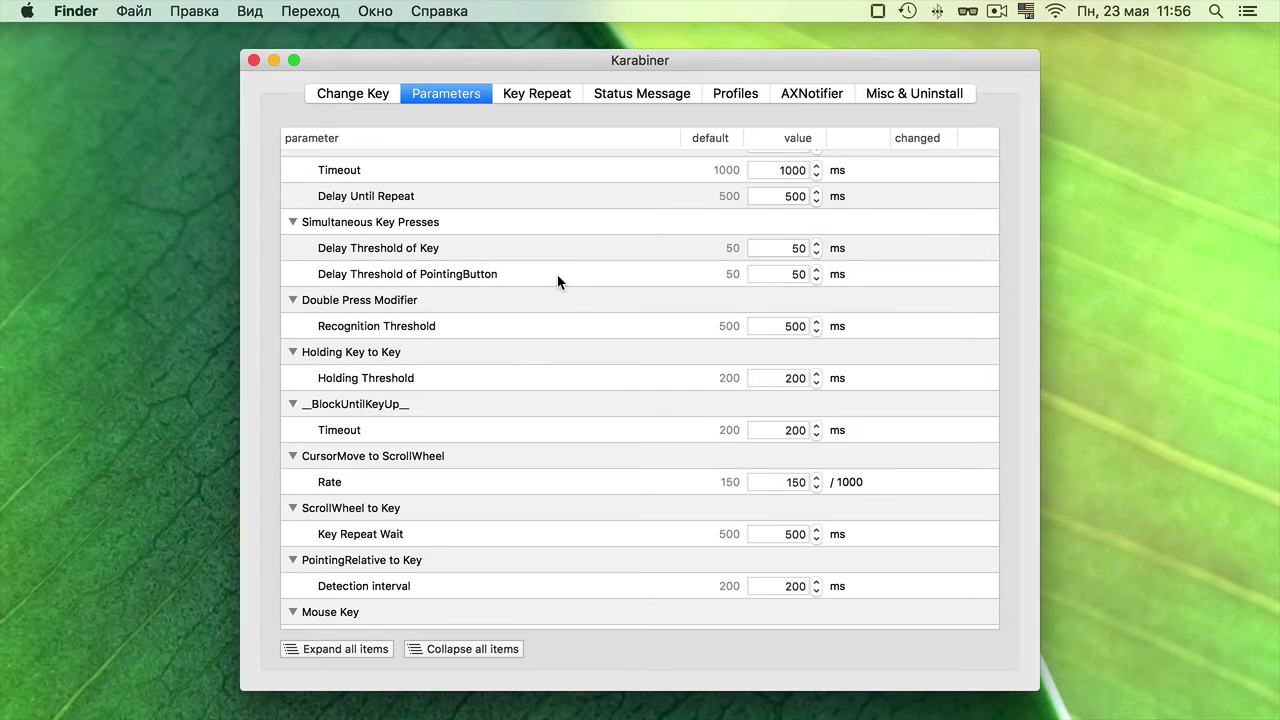
pyautogui.scroll(5, 557, 274)
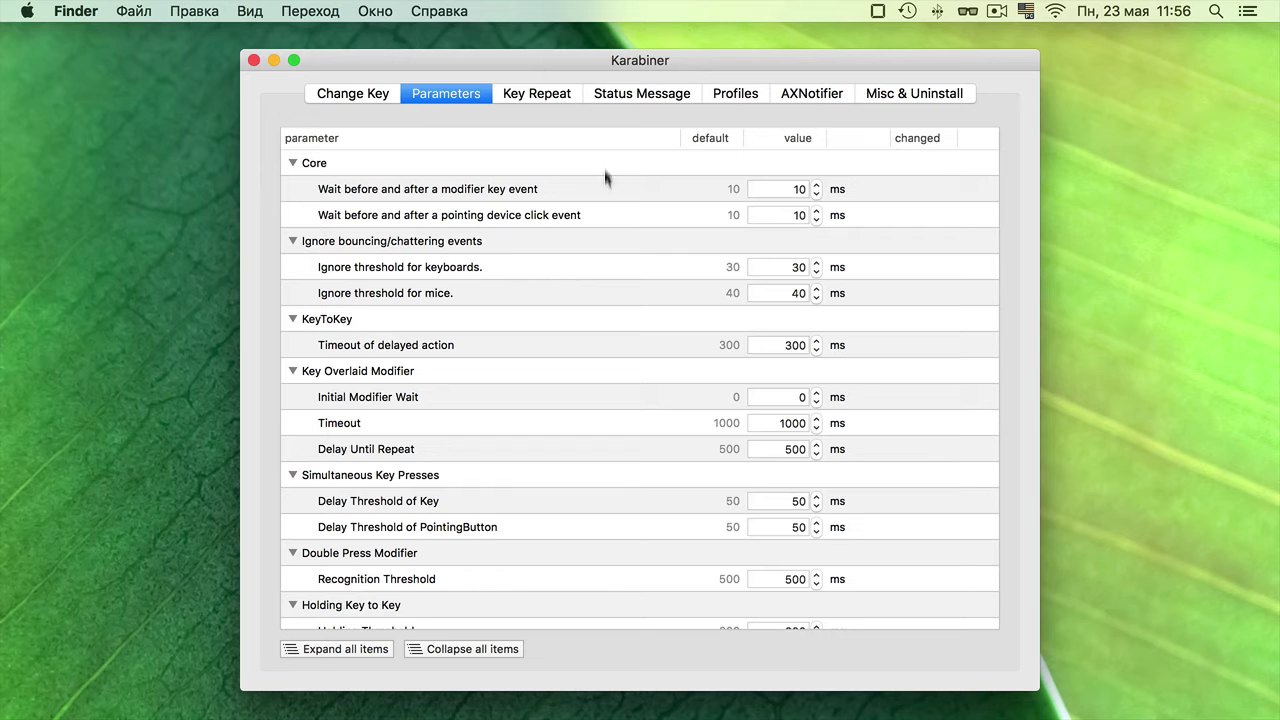
pyautogui.click(573, 95)
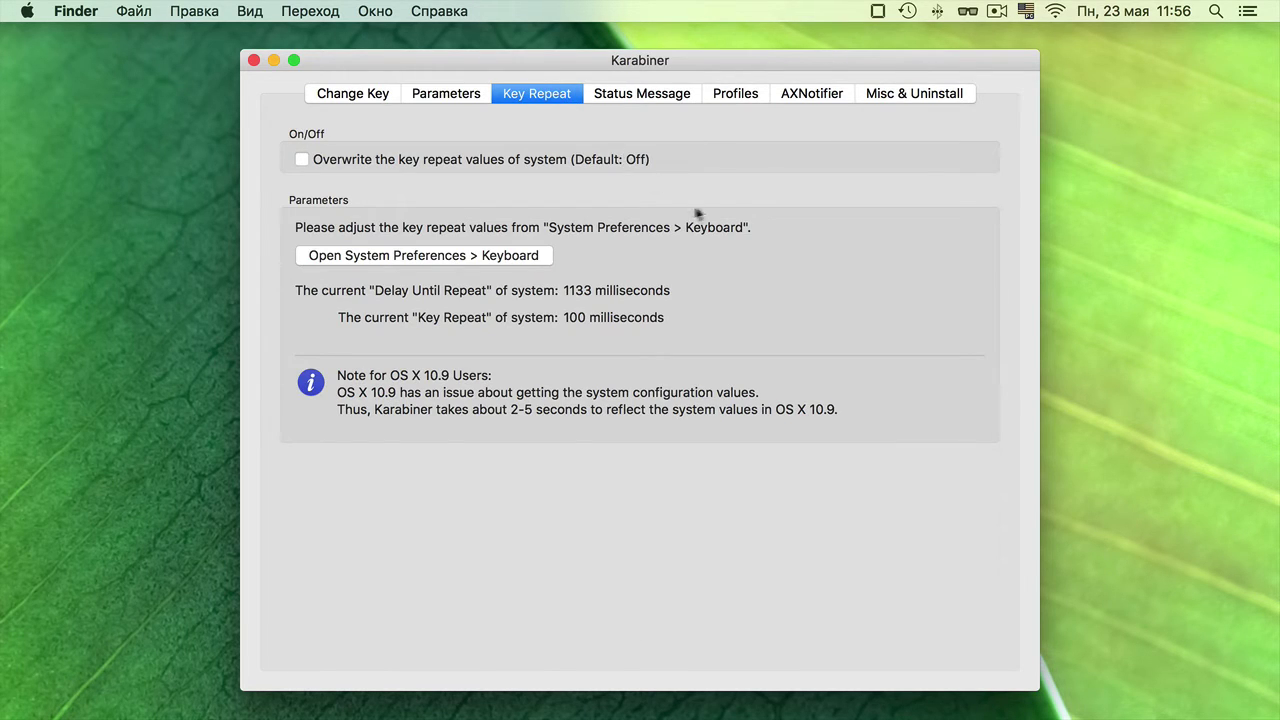
# Show the status message settings and view the available on-screen position choices without changing the selection.
pyautogui.click(643, 91)
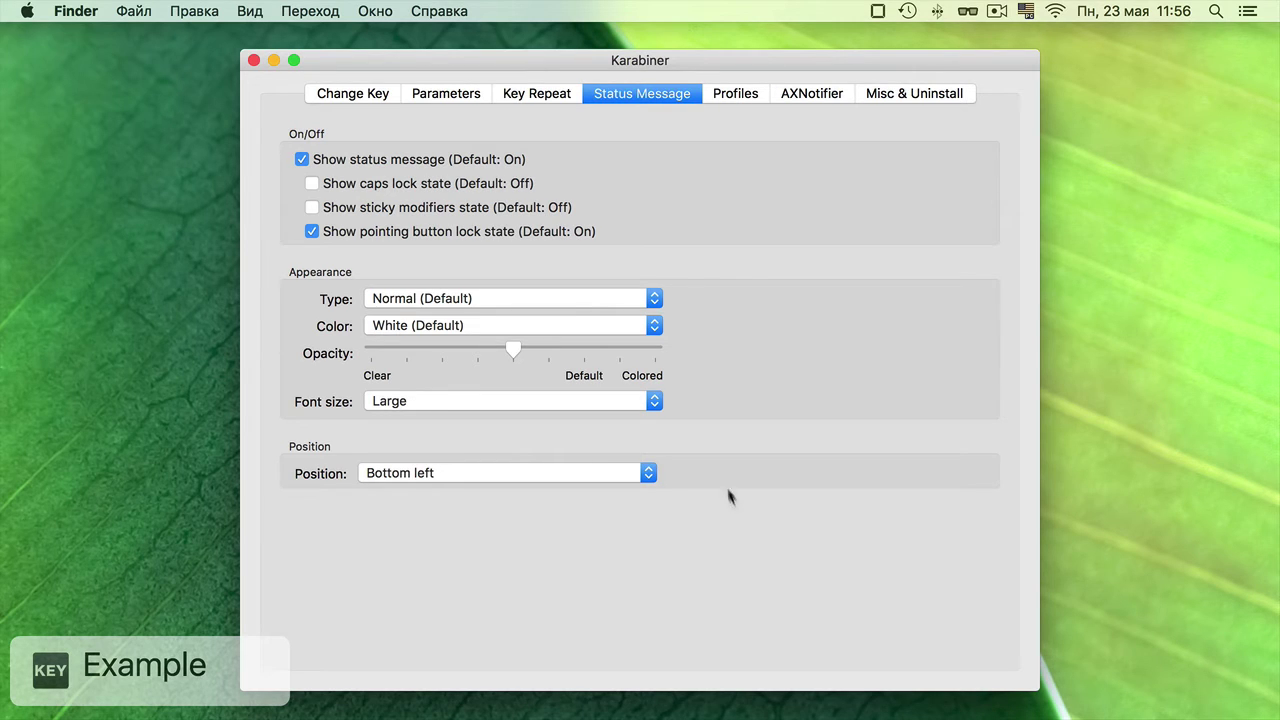
pyautogui.click(557, 474)
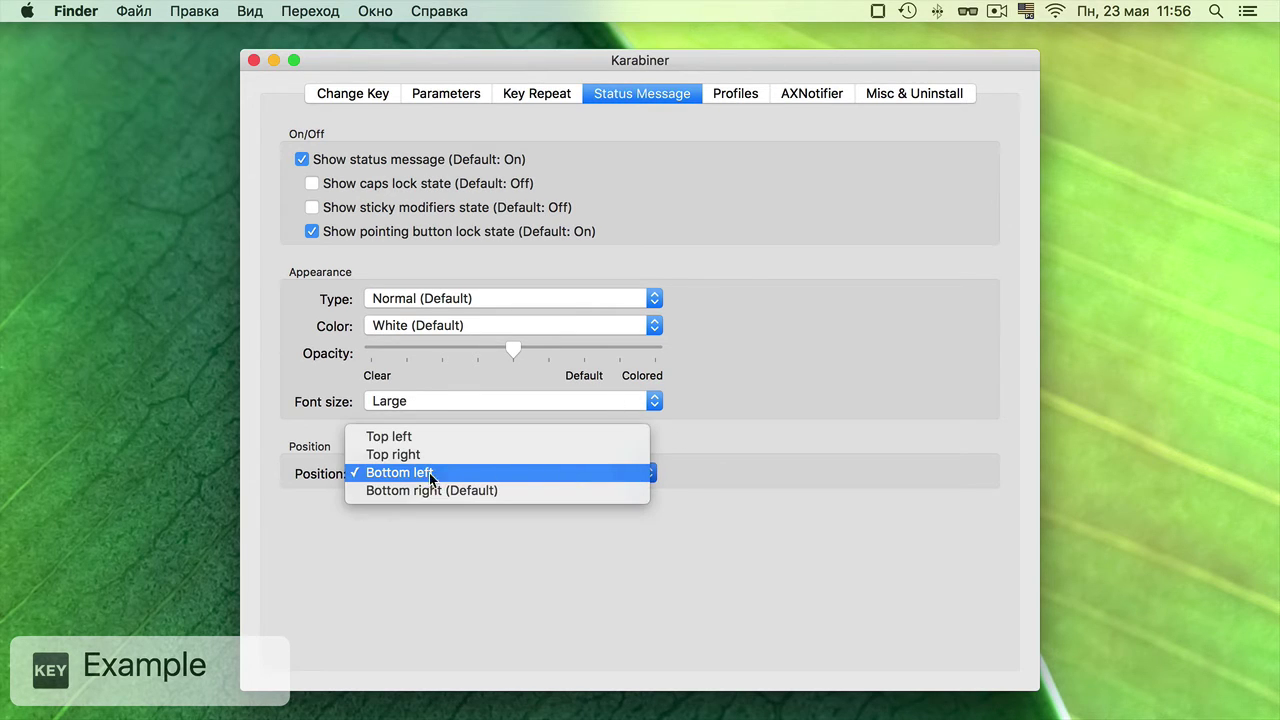
pyautogui.click(300, 588)
# Try the Regular font size for the status message, restore Large, and raise the opacity to one notch below Default.
pyautogui.click(411, 400)
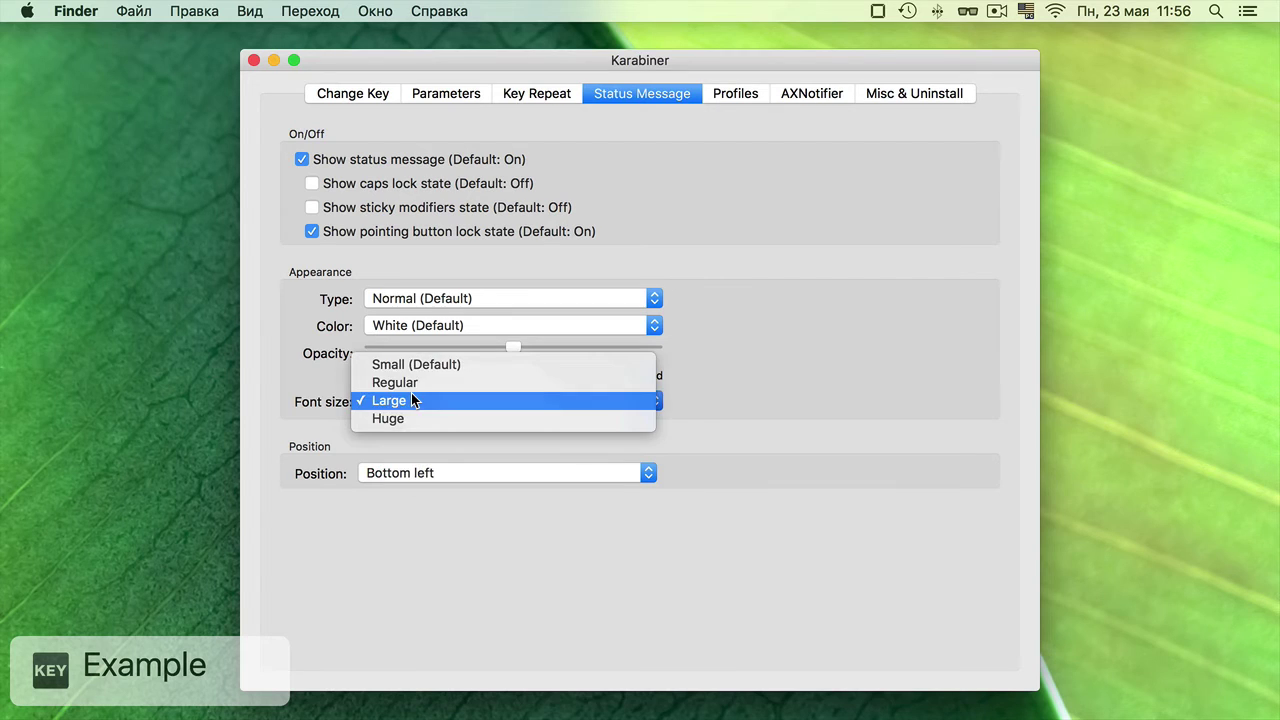
pyautogui.click(412, 383)
pyautogui.click(414, 399)
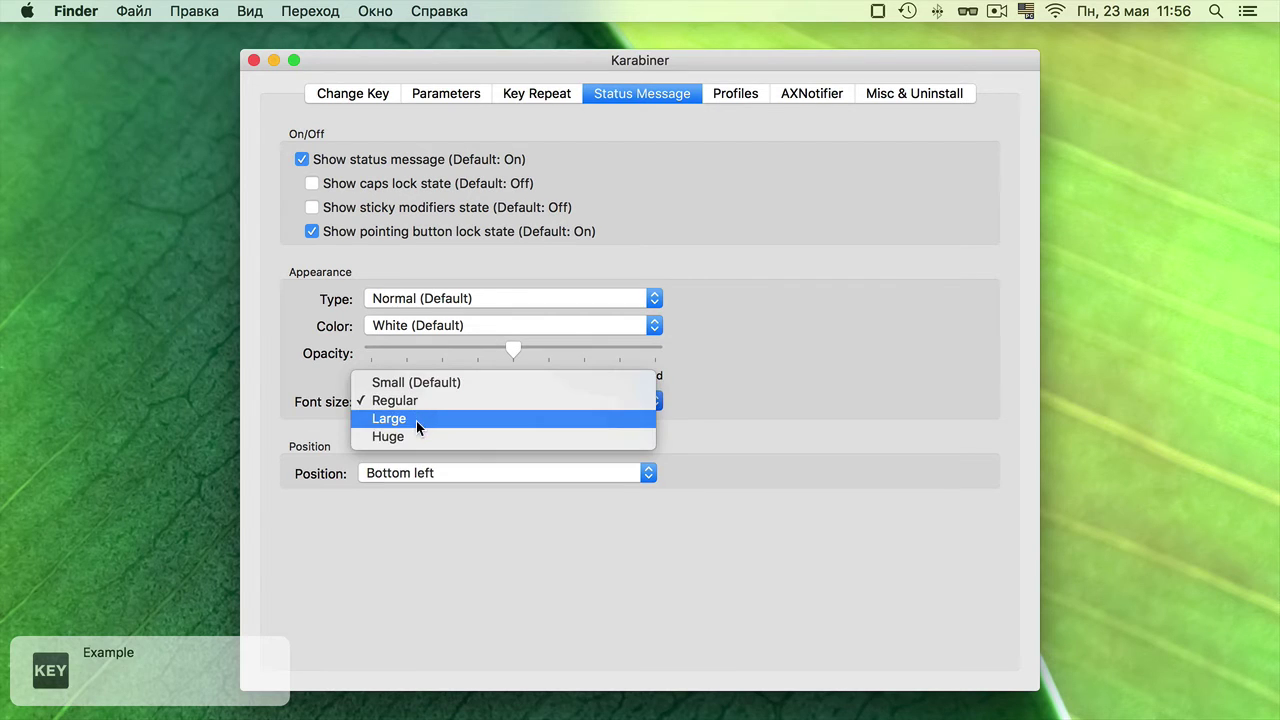
pyautogui.click(418, 418)
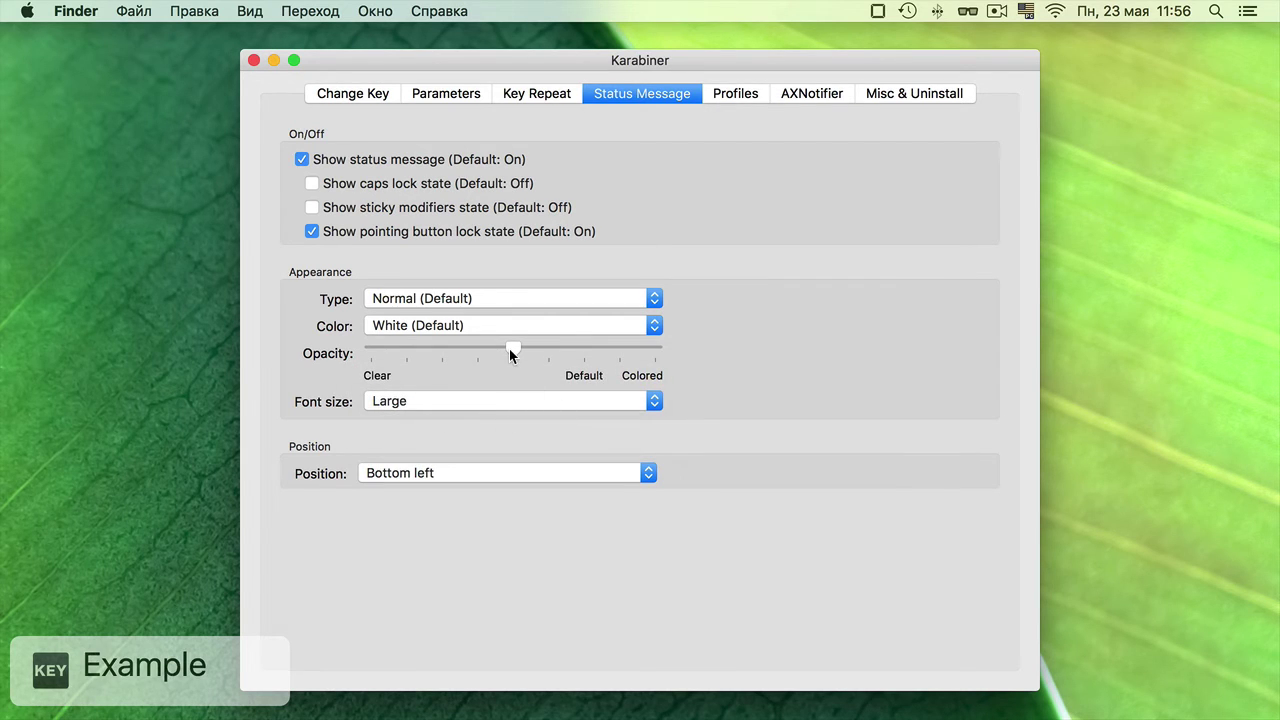
pyautogui.moveTo(509, 352); pyautogui.dragTo(543, 351)
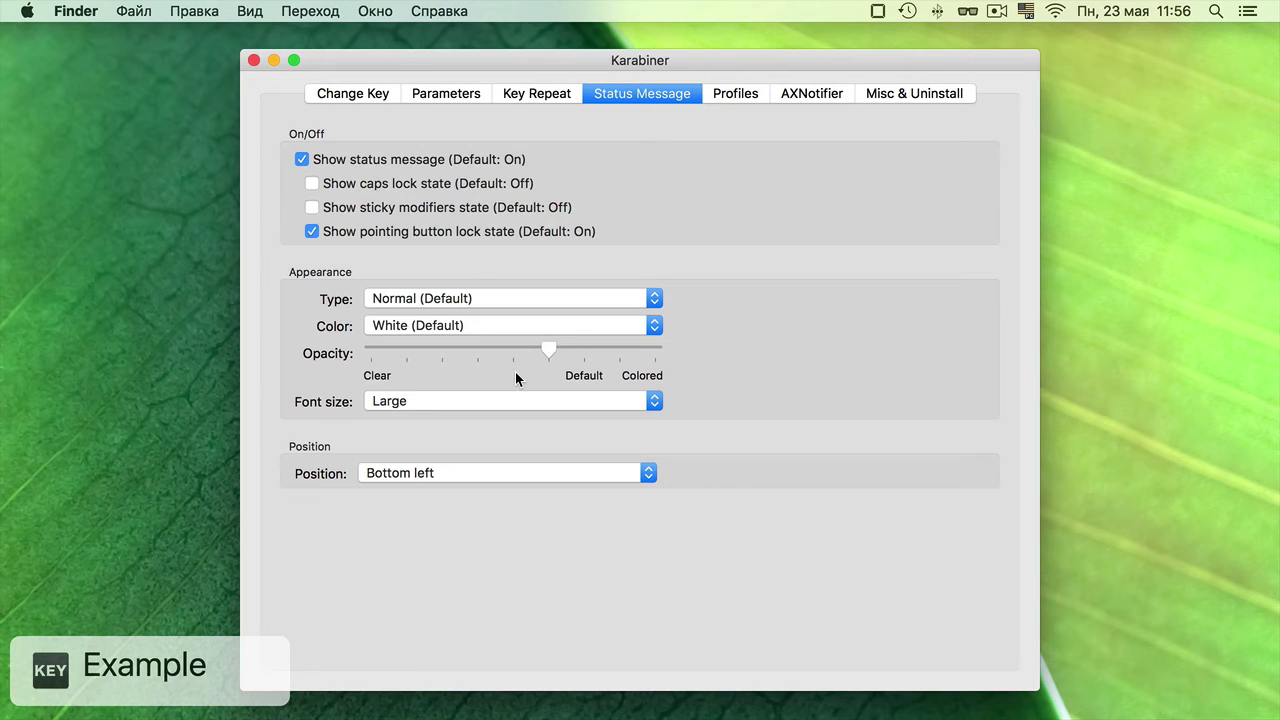
# Try showing the profile name in the menu bar, and turn that profile option back off.
pyautogui.click(746, 93)
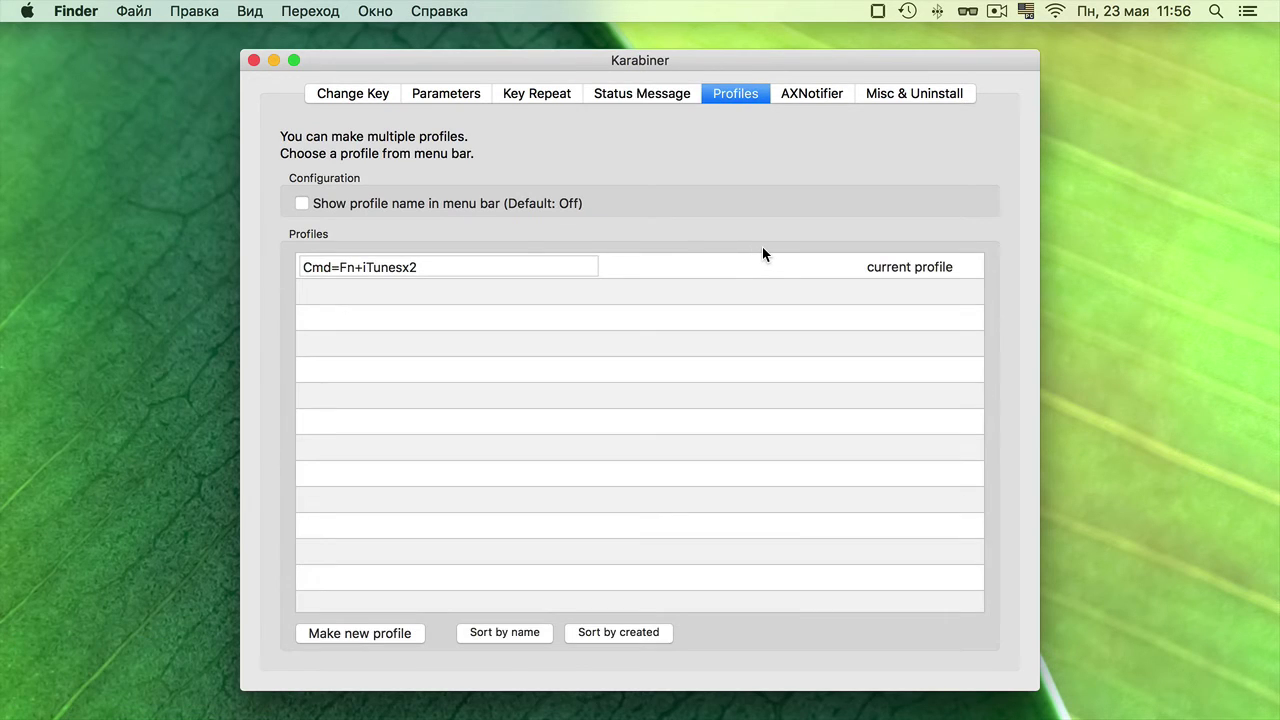
pyautogui.click(302, 203)
pyautogui.click(848, 12)
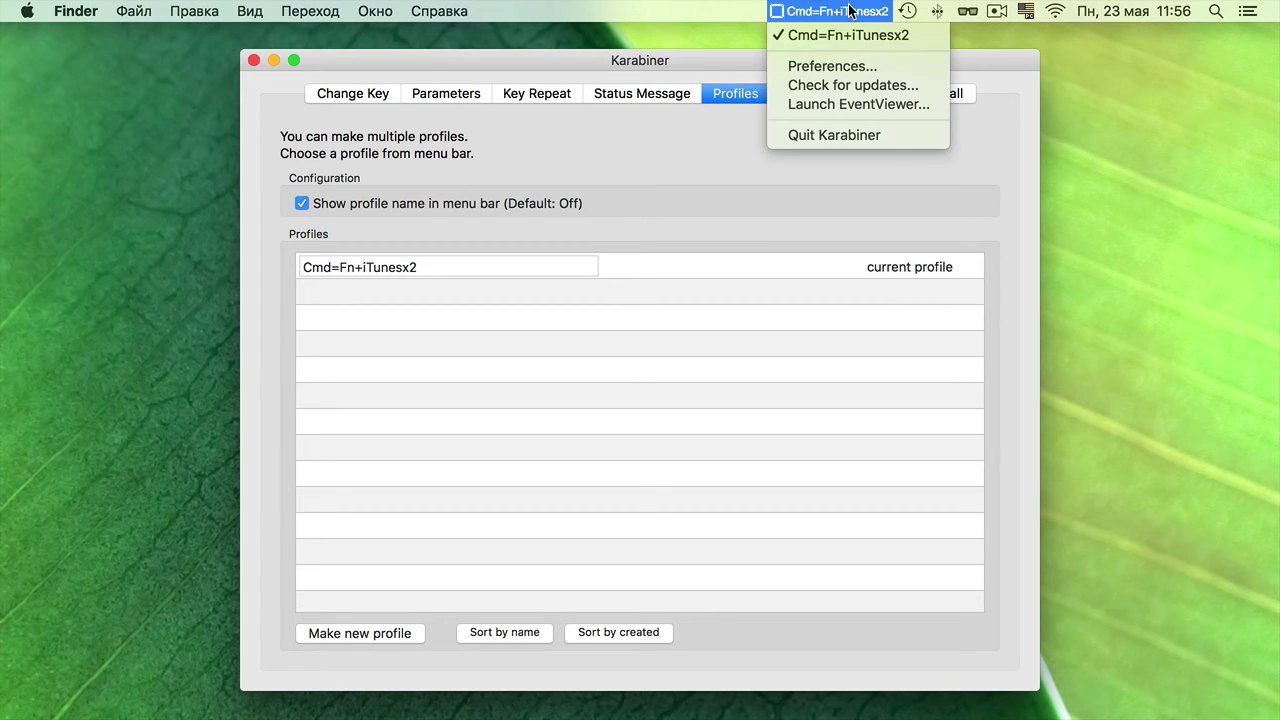
pyautogui.click(848, 12)
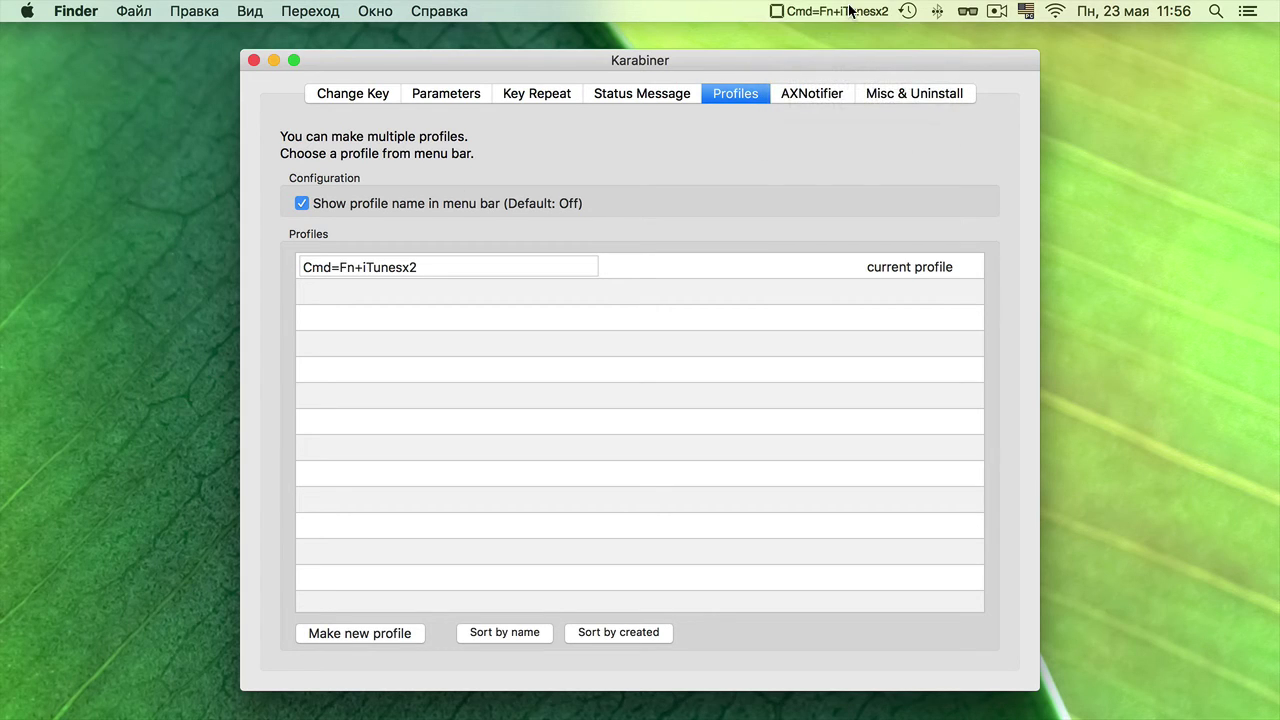
pyautogui.click(302, 203)
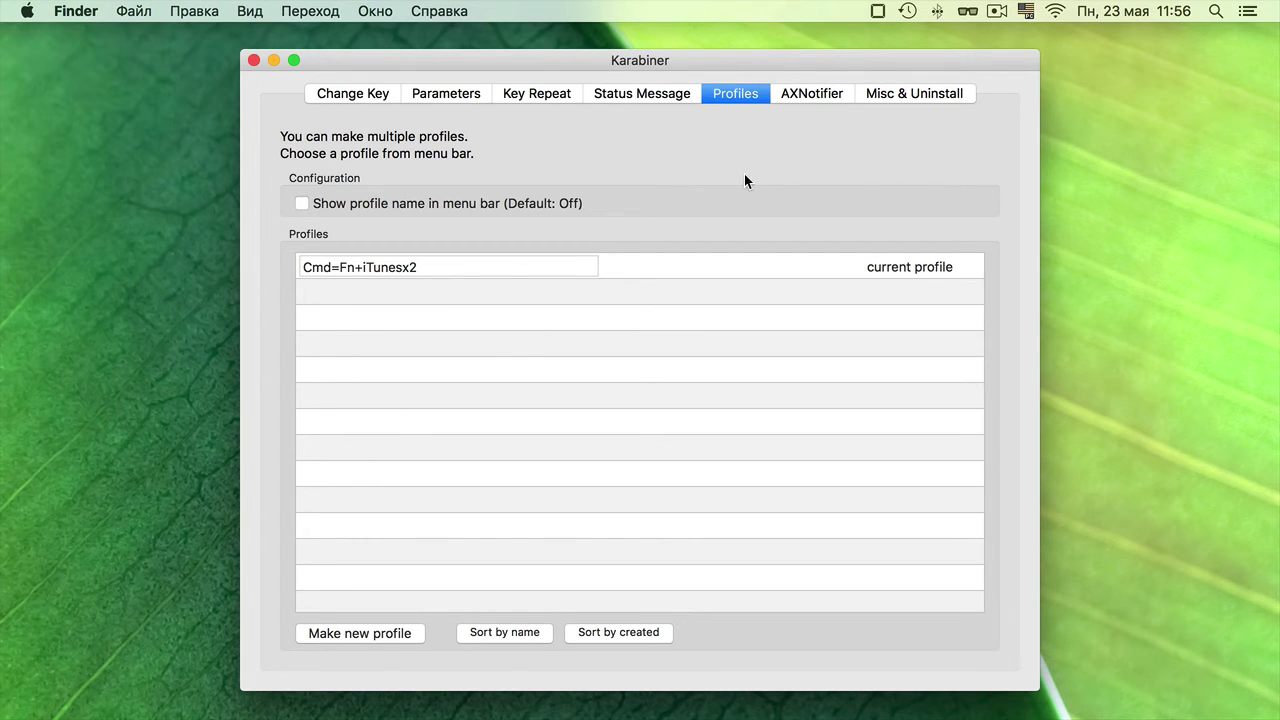
# Review the AXNotifier and Misc & Uninstall settings and the Karabiner page on pqrs.org, and close the preferences.
pyautogui.click(806, 97)
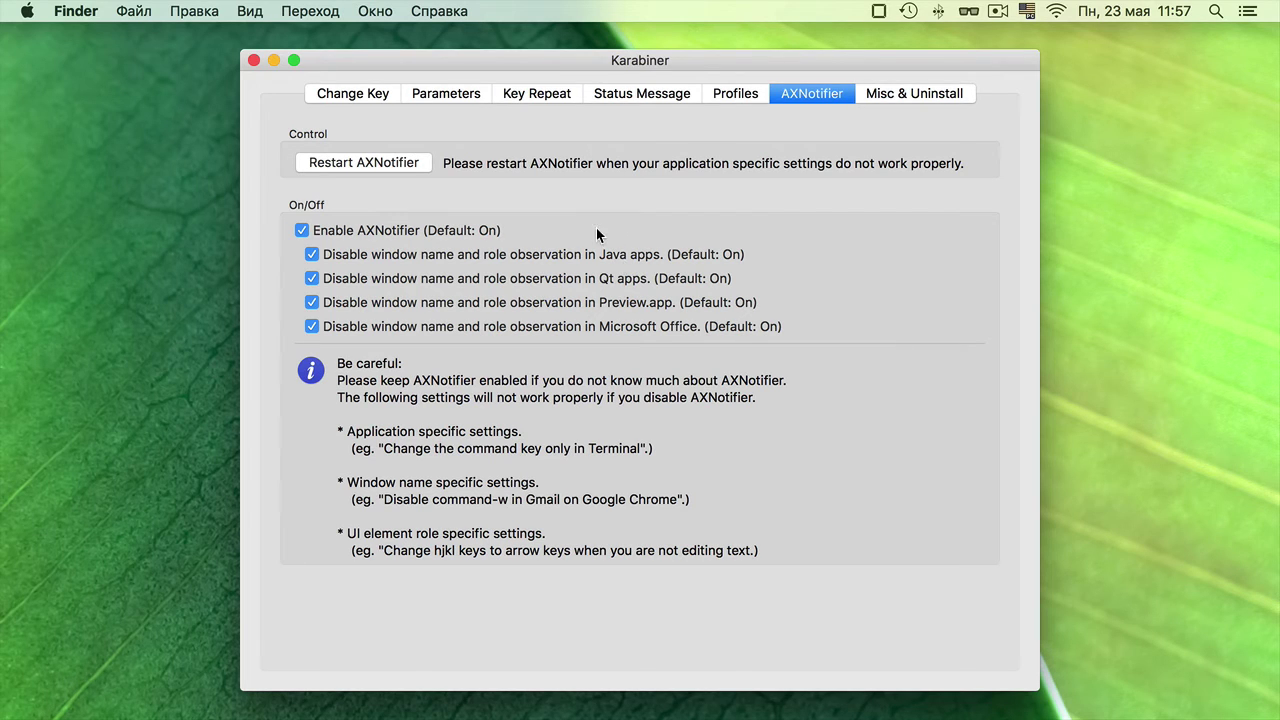
pyautogui.click(894, 93)
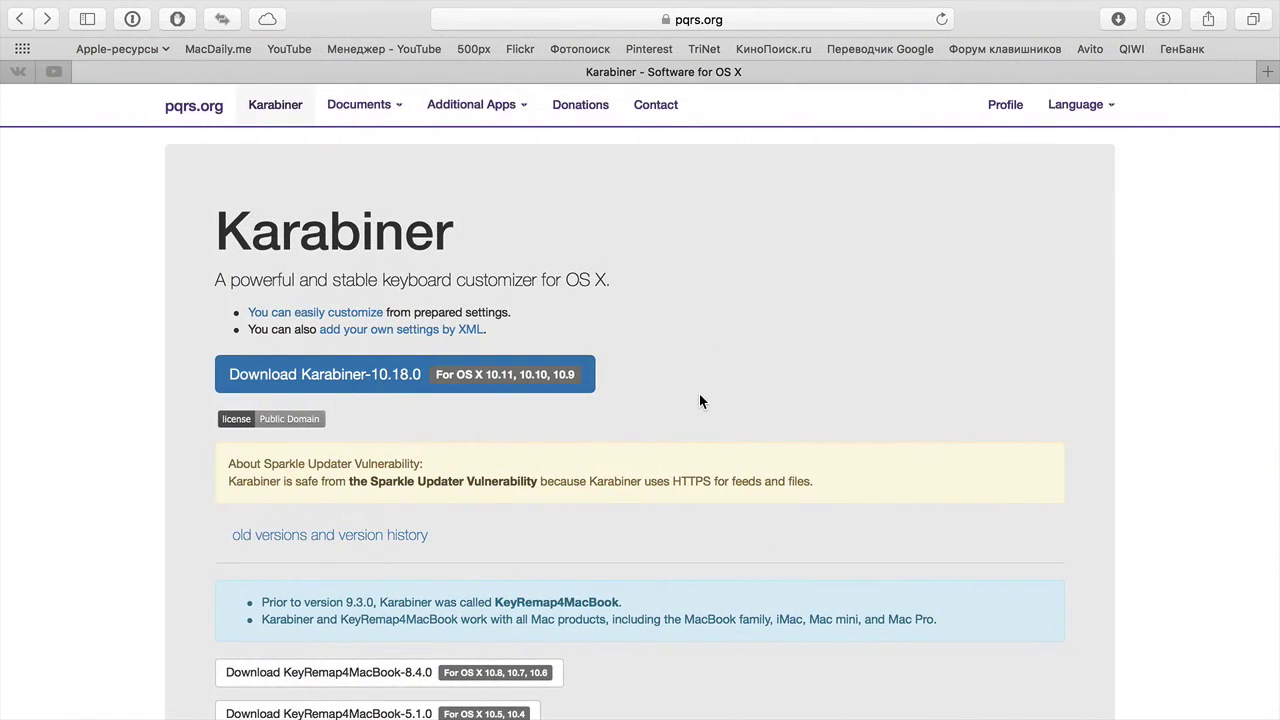
pyautogui.scroll(-5, 699, 393)
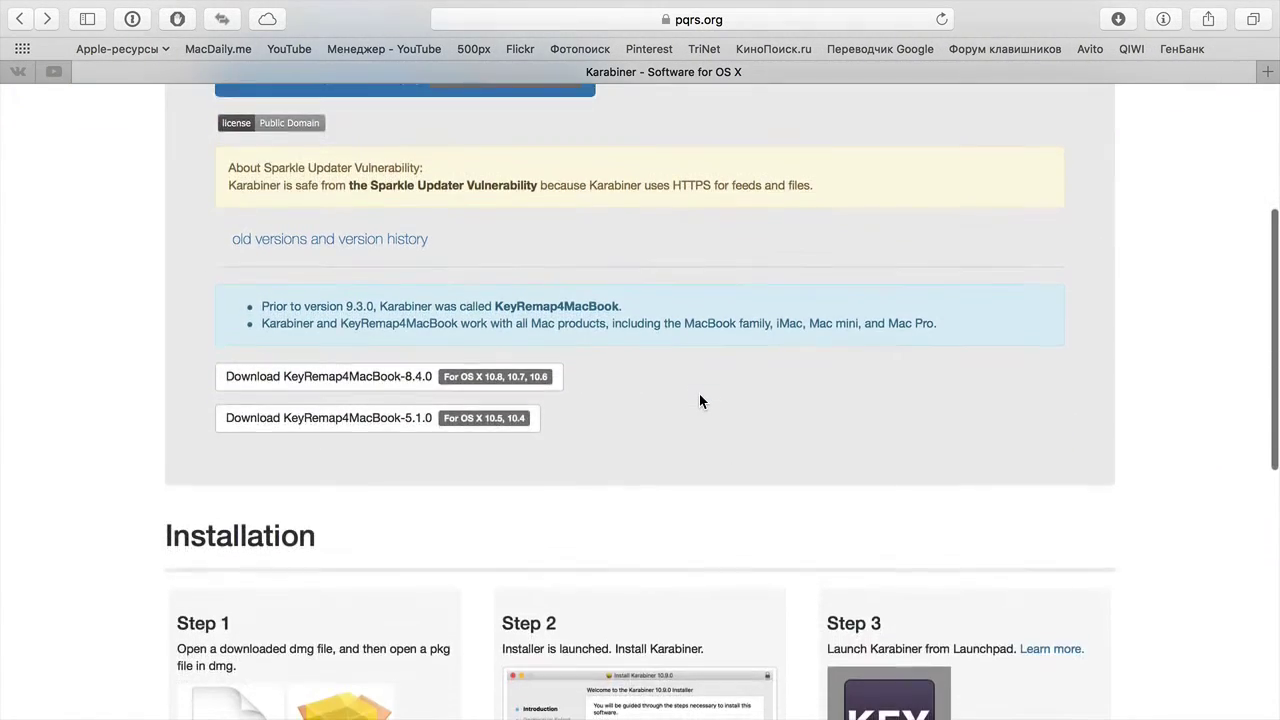
pyautogui.scroll(3, 700, 396)
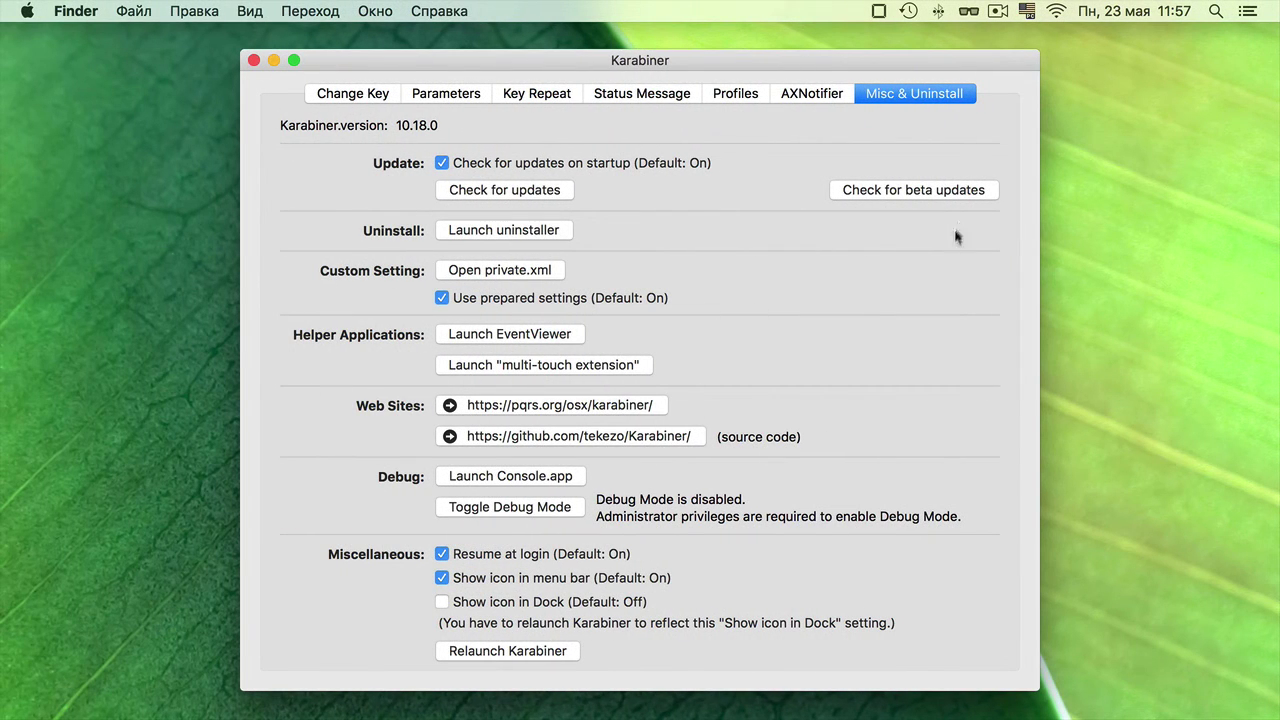
pyautogui.click(254, 61)
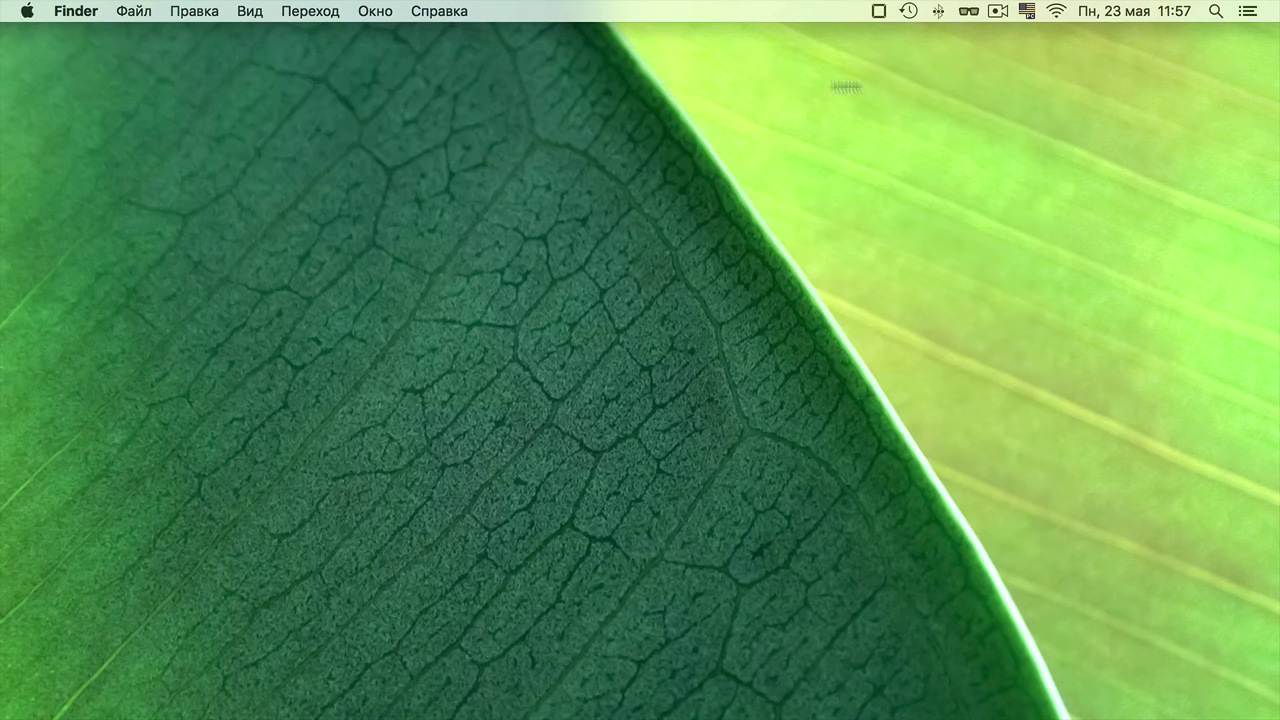
# Launch EventViewer and generate left-button and right-button mouse events in its Mouse Area.
pyautogui.click(878, 12)
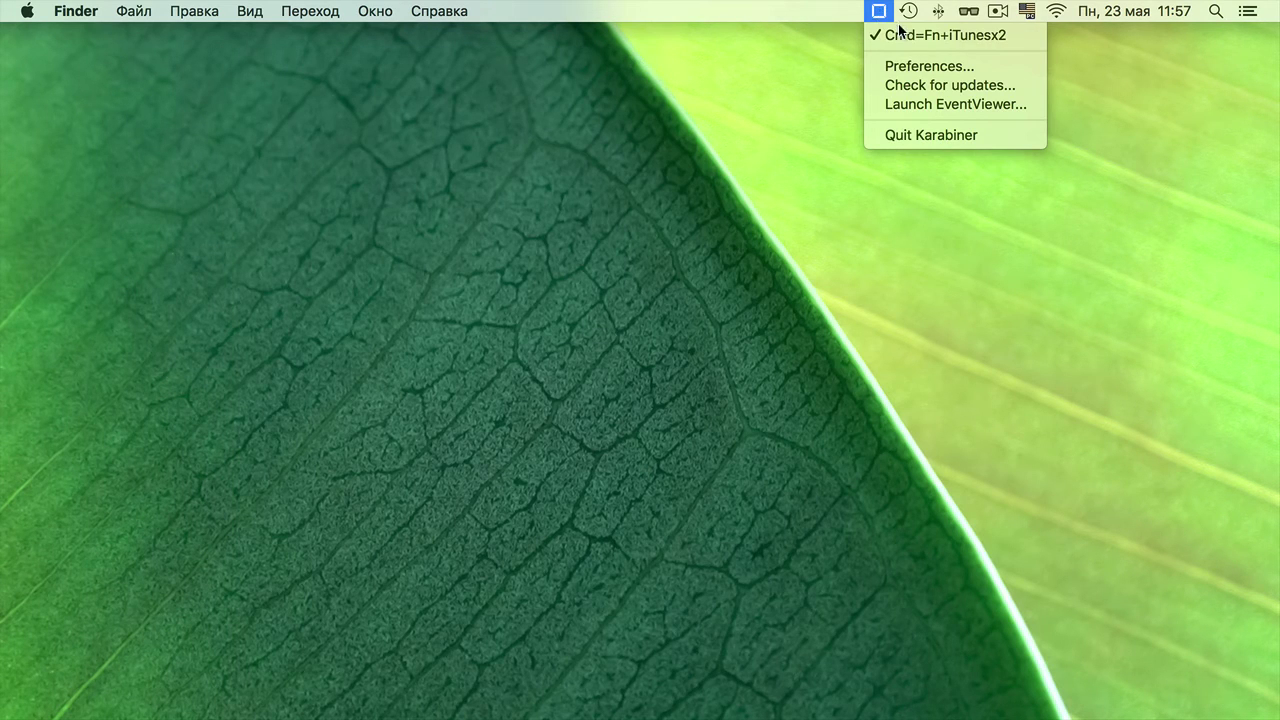
pyautogui.click(913, 104)
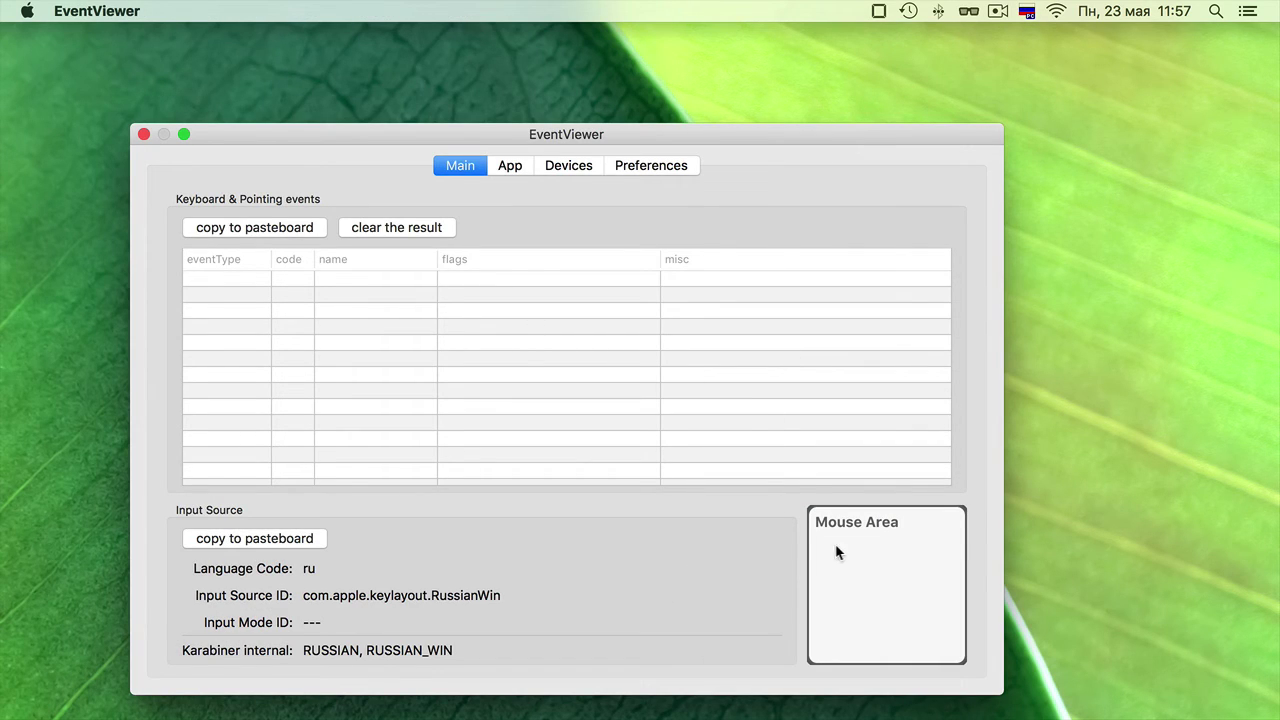
pyautogui.moveTo(842, 551); pyautogui.dragTo(880, 575)
pyautogui.rightClick(892, 568)
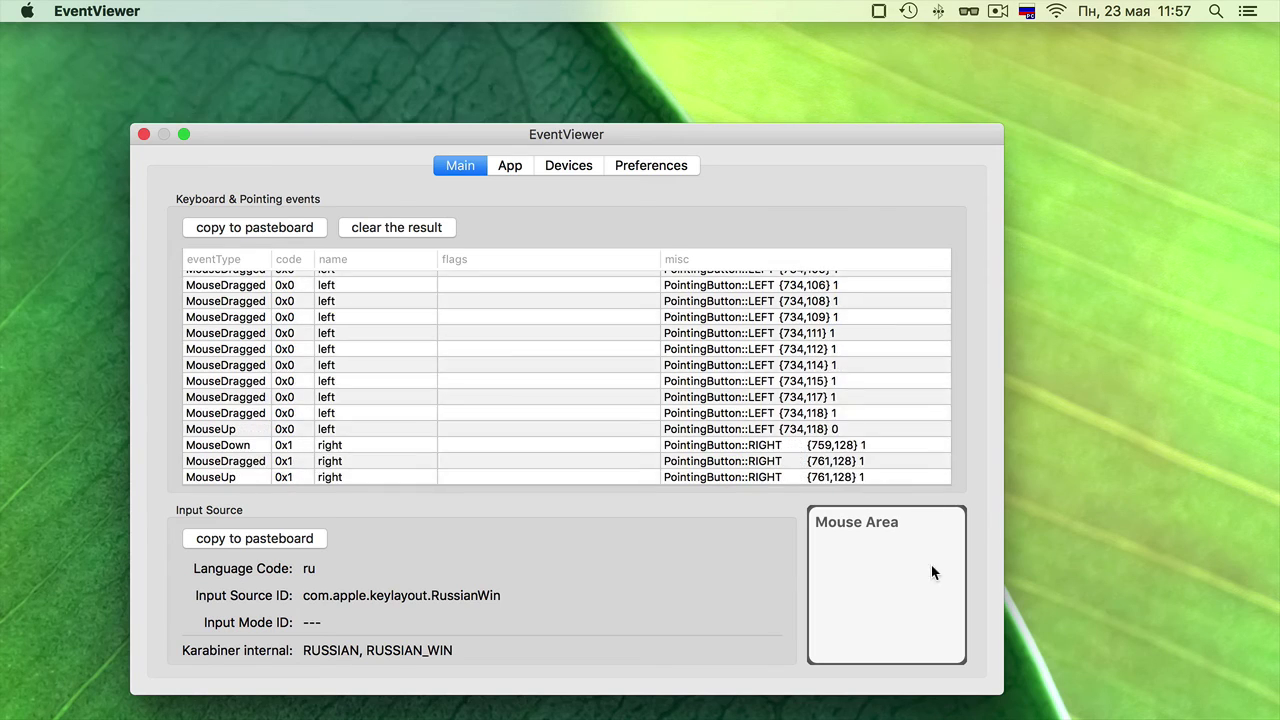
# Generate three more right-button events and two left-button events at different spots in the Mouse Area.
pyautogui.rightClick(931, 569)
pyautogui.rightClick(915, 588)
pyautogui.rightClick(857, 593)
pyautogui.click(862, 594)
pyautogui.click(870, 594)
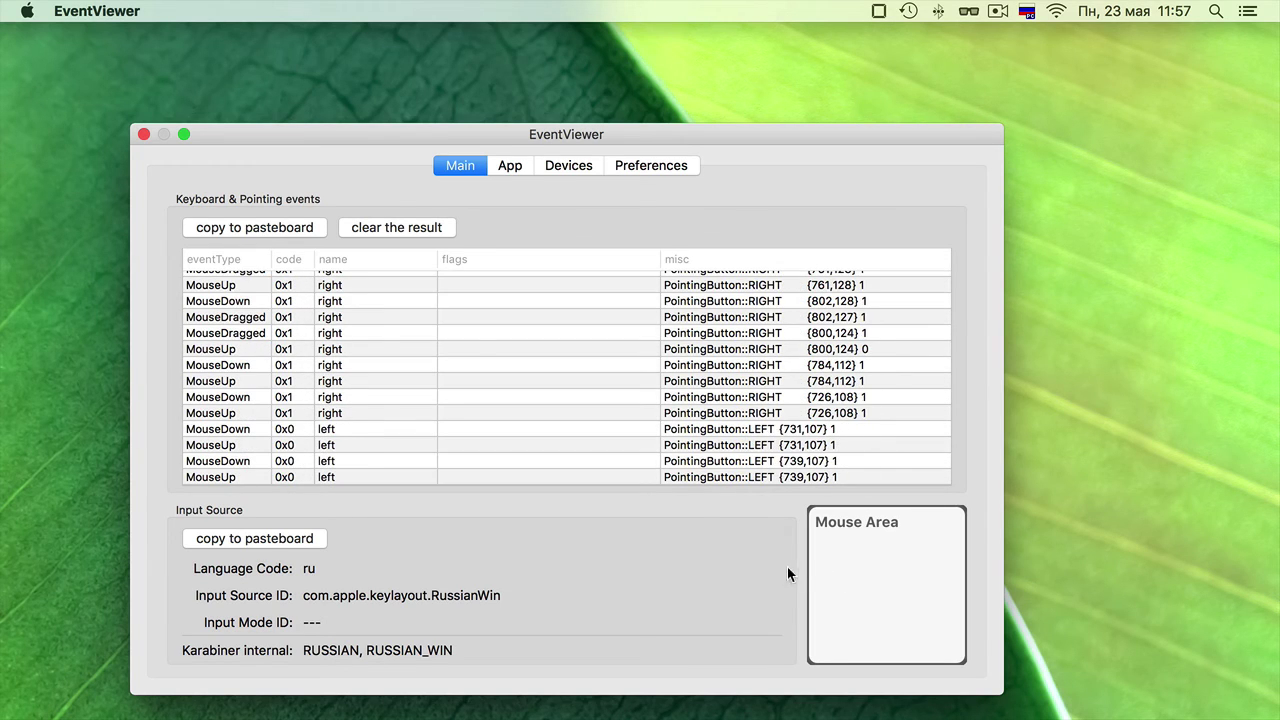
# Log keyboard events in EventViewer for the physical keys G, F, D, G and H.
pyautogui.press('g')
pyautogui.press('f')
pyautogui.press('d')
pyautogui.press('g')
pyautogui.press('h')
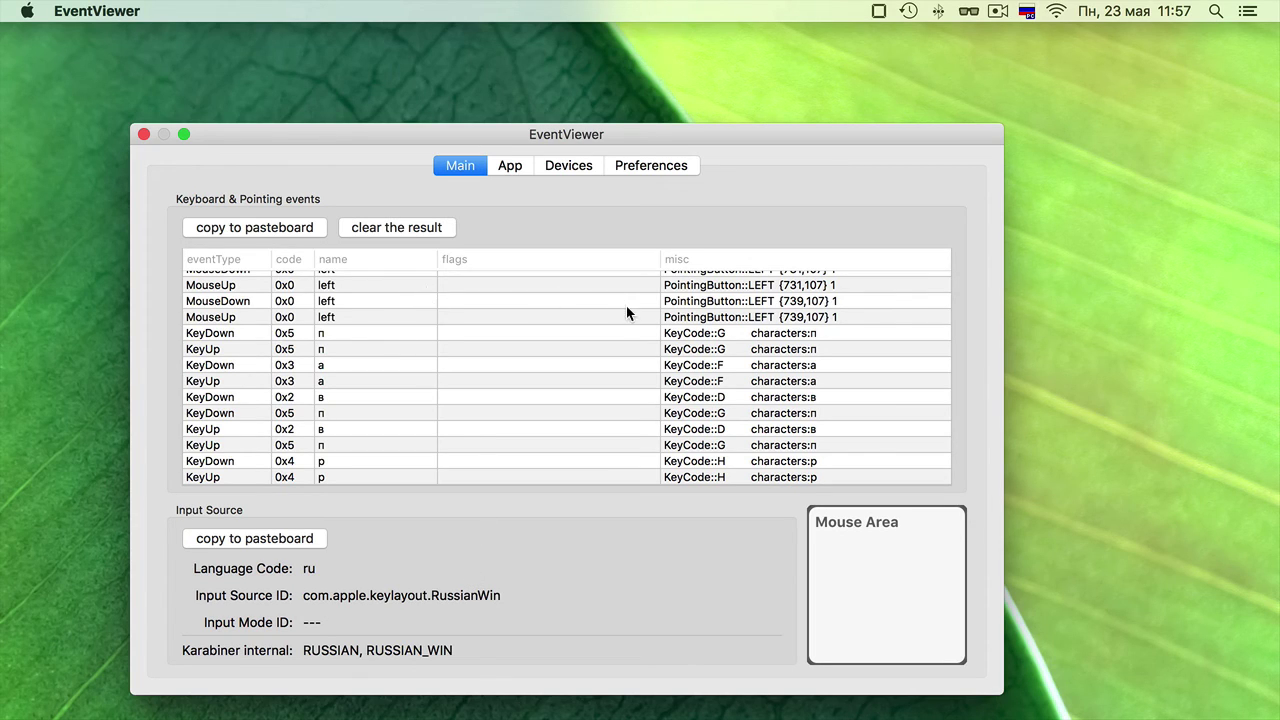
# Review EventViewer's app, device information and preferences pages, return to the main event log, and close the window.
pyautogui.click(512, 166)
pyautogui.click(568, 167)
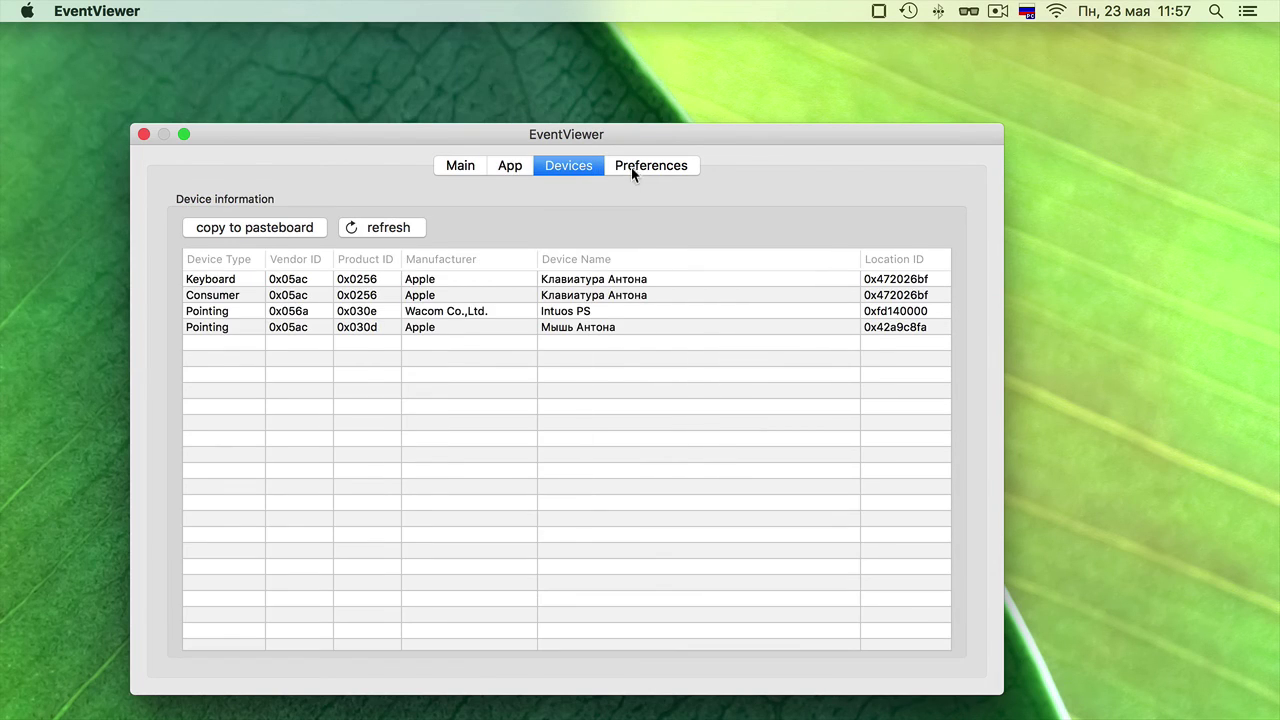
pyautogui.click(643, 167)
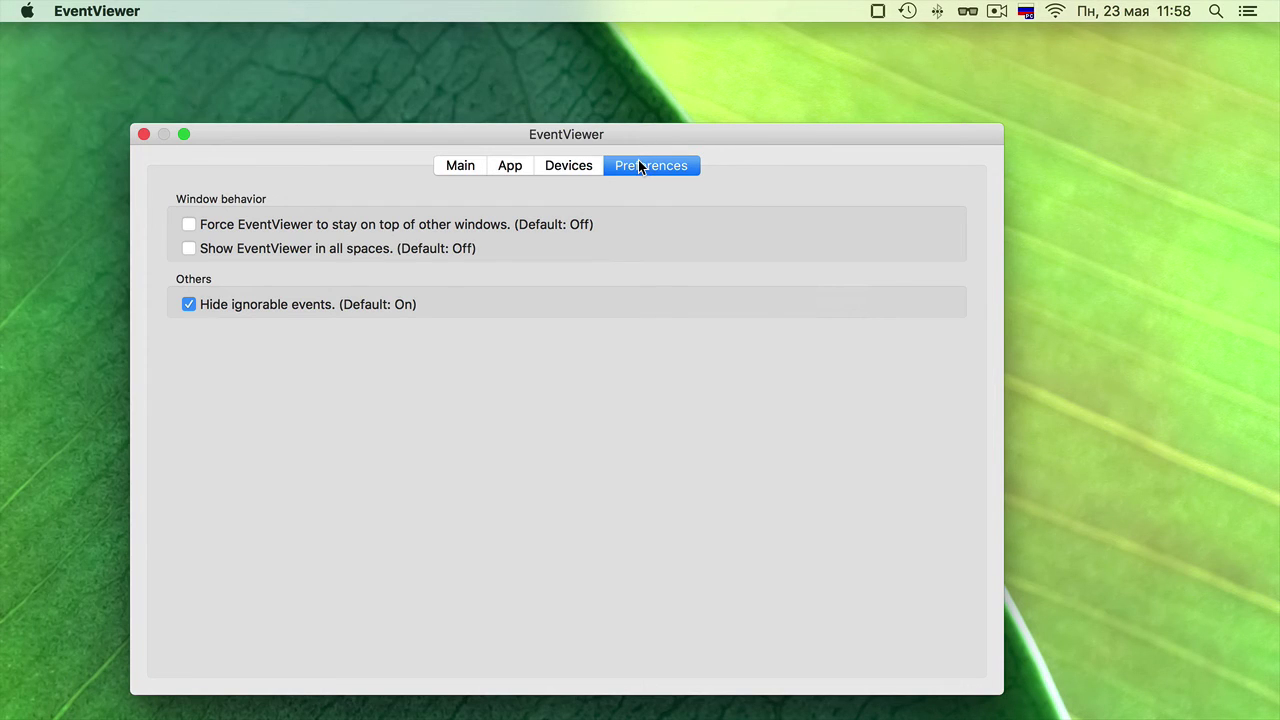
pyautogui.click(460, 166)
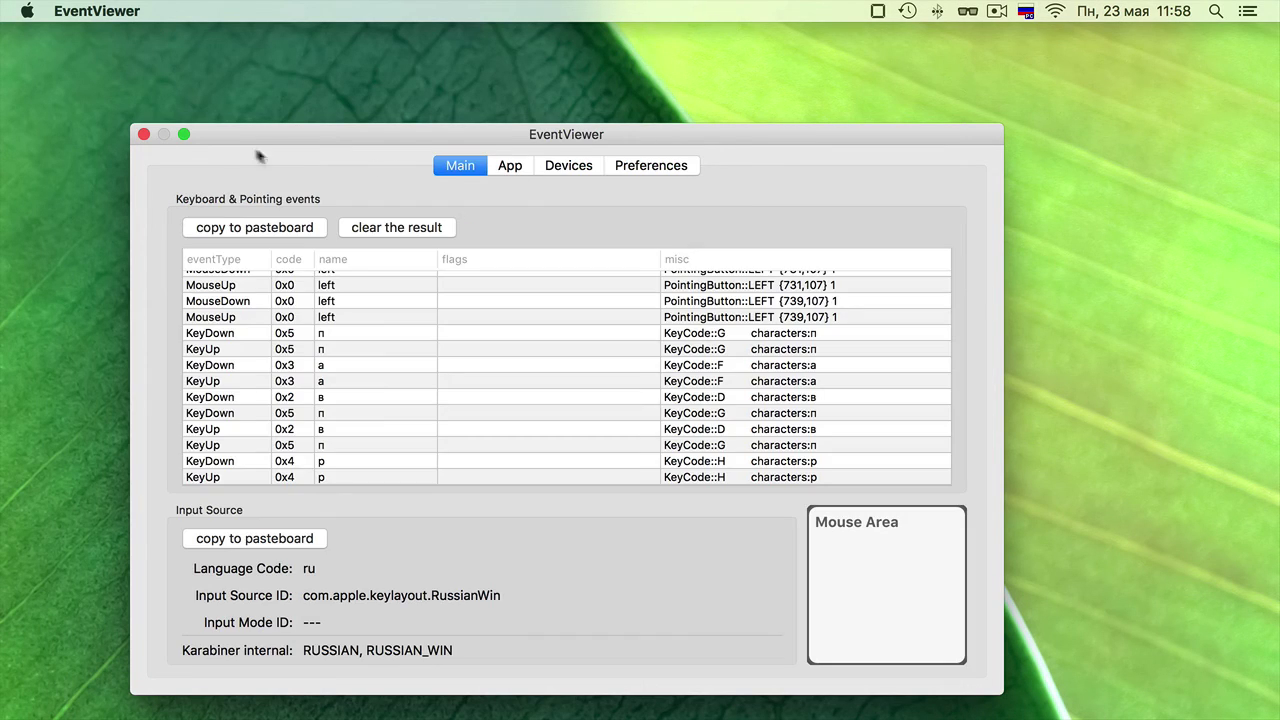
pyautogui.click(143, 134)
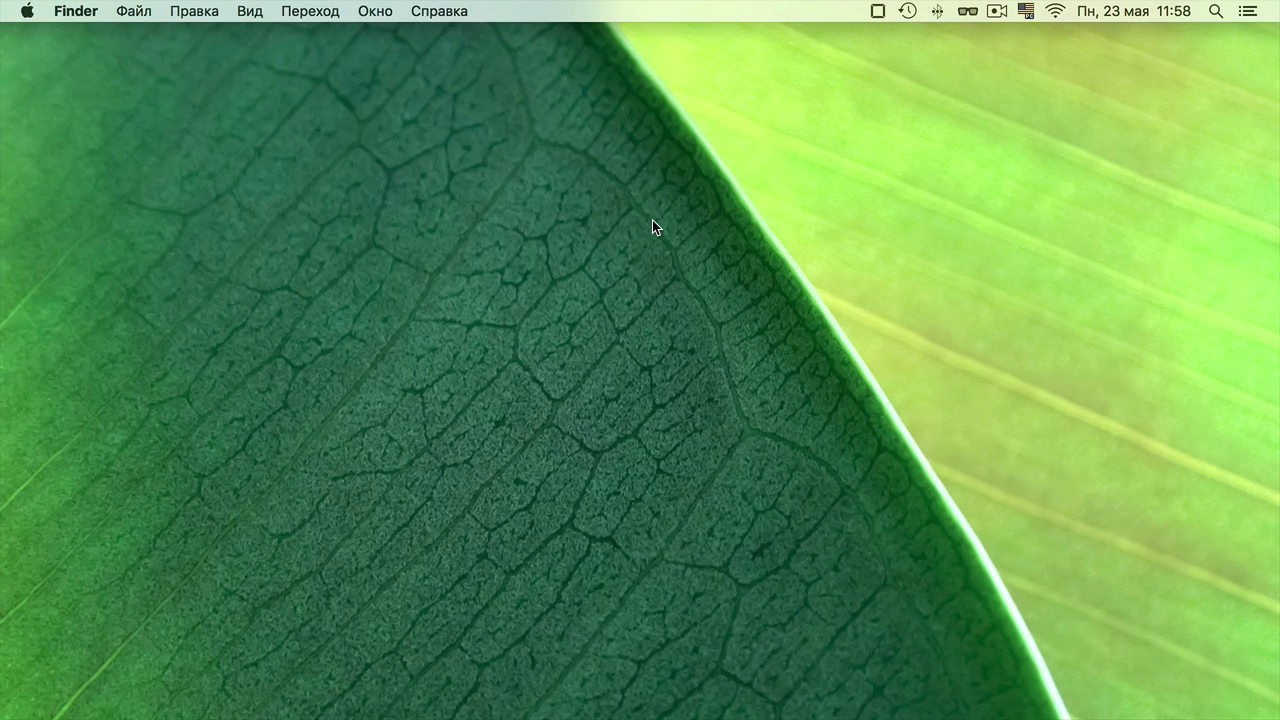